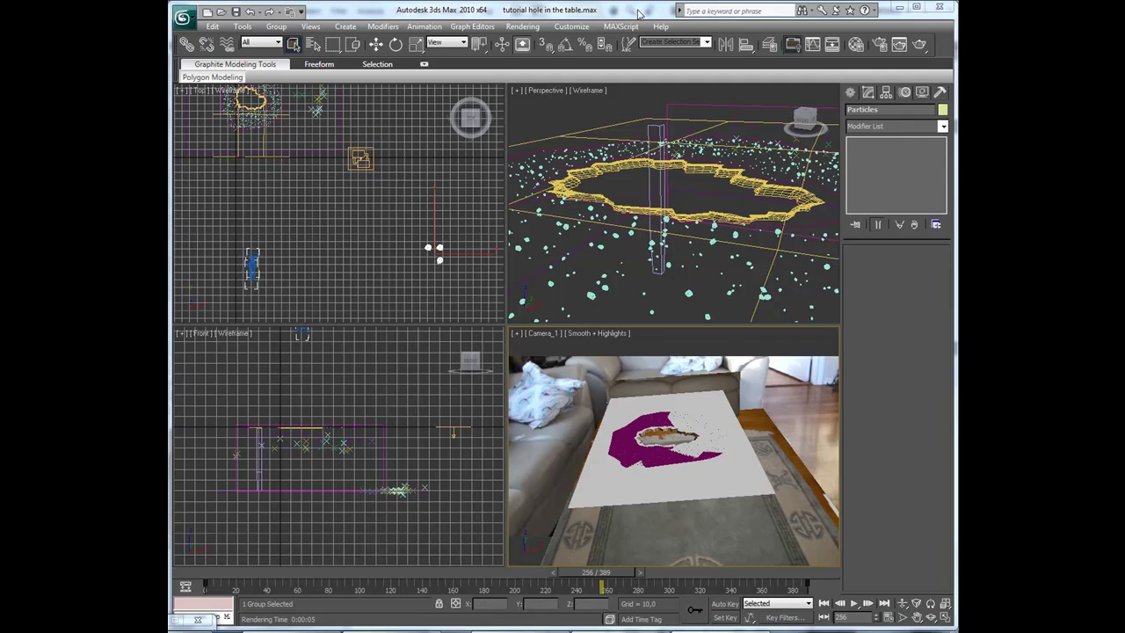
- Clear the selection and switch the Create > Lights list from Photometric to Standard
{"action": "left_click", "coordinate": [813, 341]}
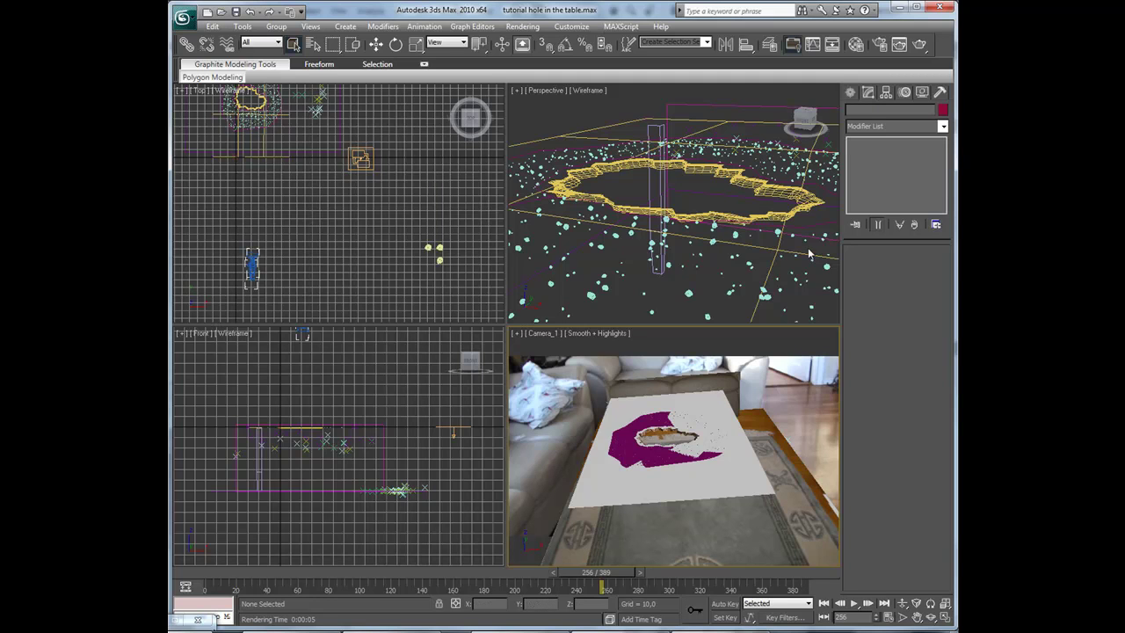
{"action": "left_click", "coordinate": [849, 95]}
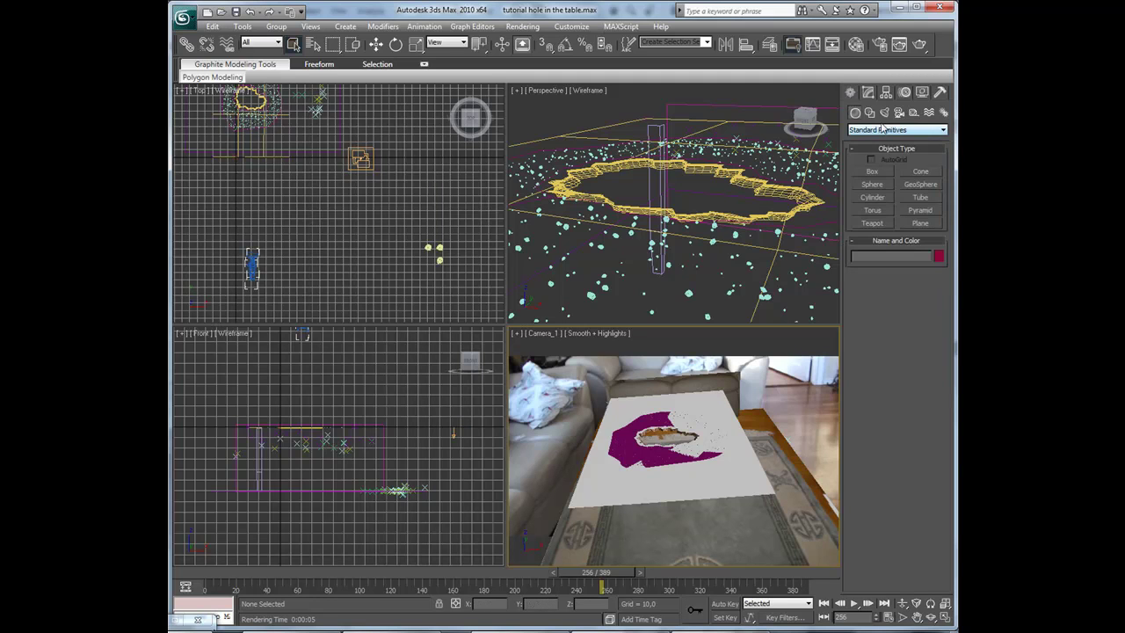
{"action": "left_click", "coordinate": [884, 112]}
{"action": "left_click", "coordinate": [874, 131]}
{"action": "left_click", "coordinate": [879, 148]}
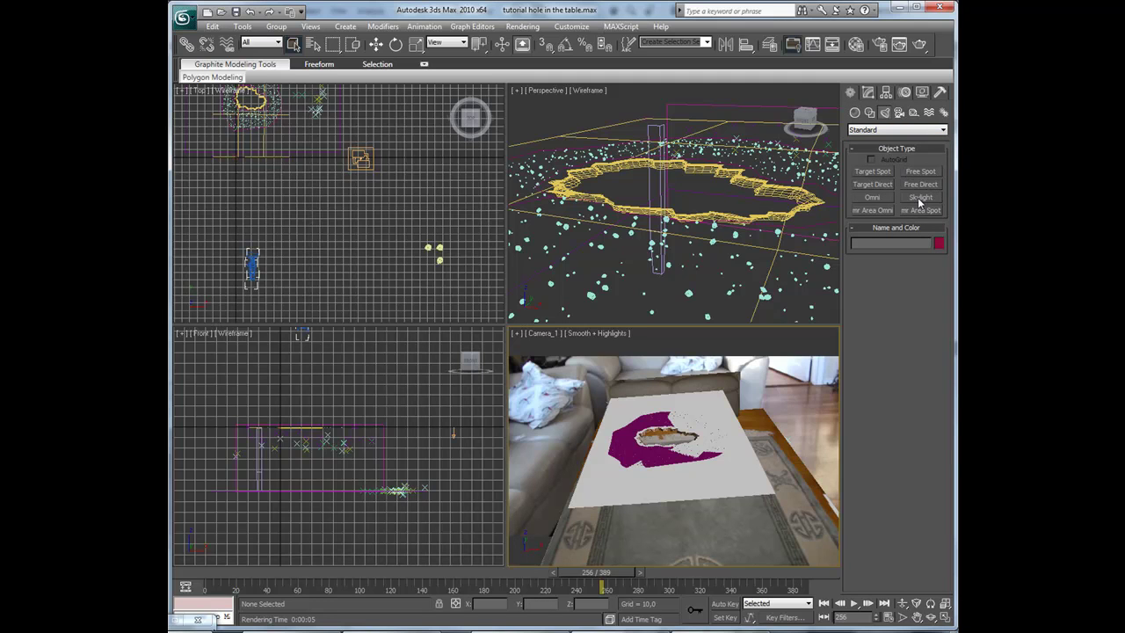
- Draw a Target Direct light in the Top view, aimed at the table
{"action": "left_click", "coordinate": [874, 185]}
{"action": "left_click", "coordinate": [263, 97]}
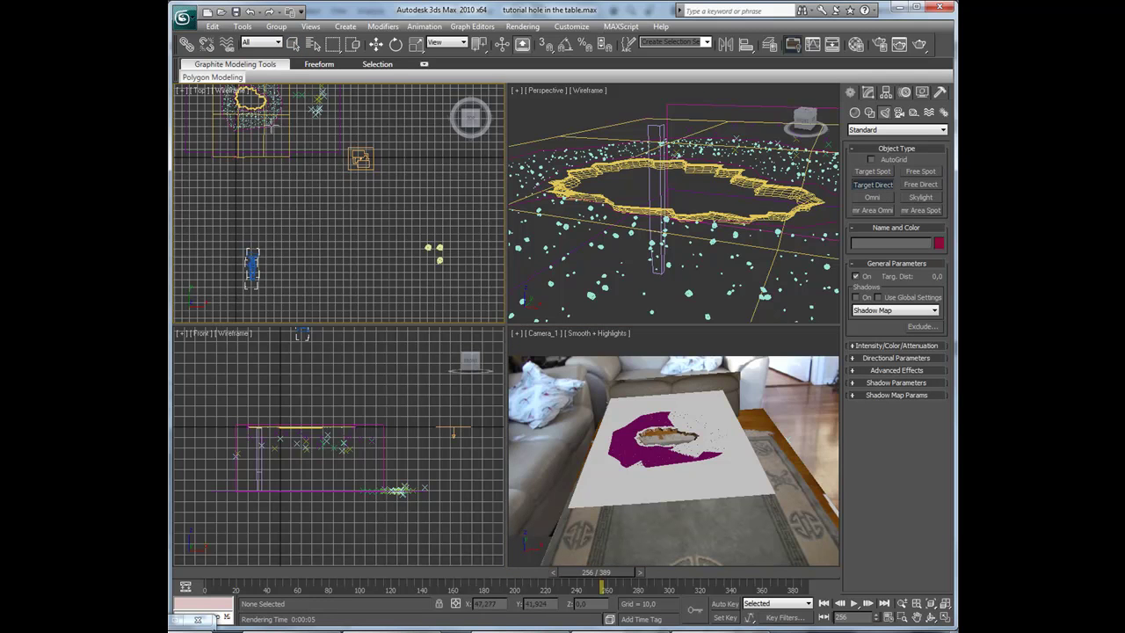
{"action": "middle_click_drag", "start_coordinate": [323, 188], "coordinate": [440, 263]}
{"action": "scroll", "coordinate": [395, 255], "scroll_direction": "down", "scroll_amount": 5}
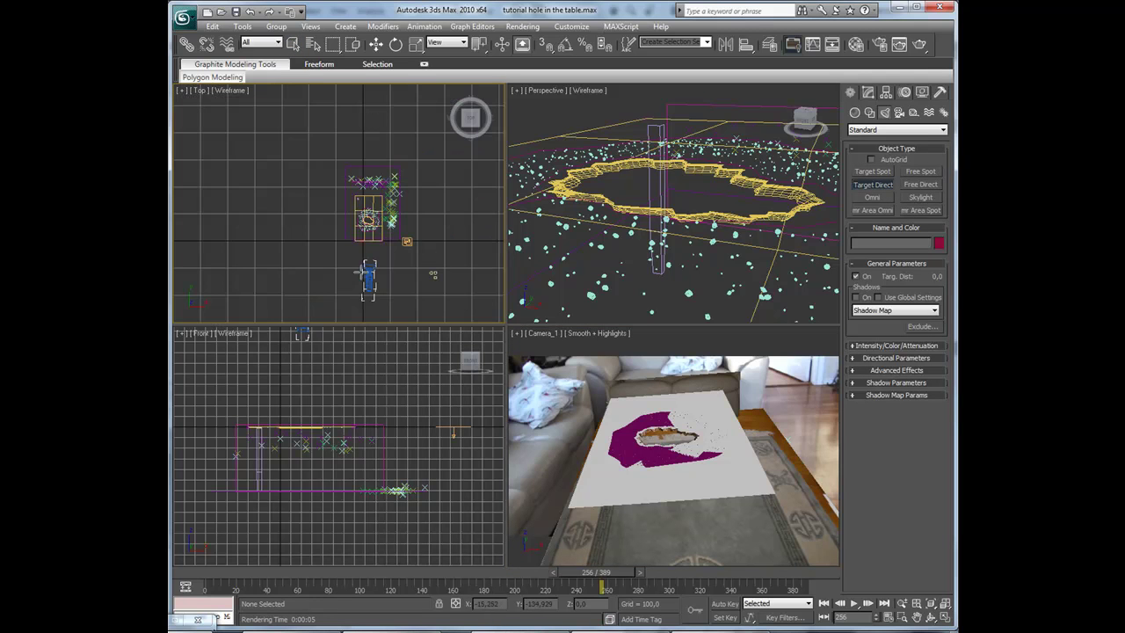
{"action": "middle_click_drag", "start_coordinate": [360, 271], "coordinate": [350, 226]}
{"action": "left_click_drag", "start_coordinate": [310, 217], "coordinate": [358, 176]}
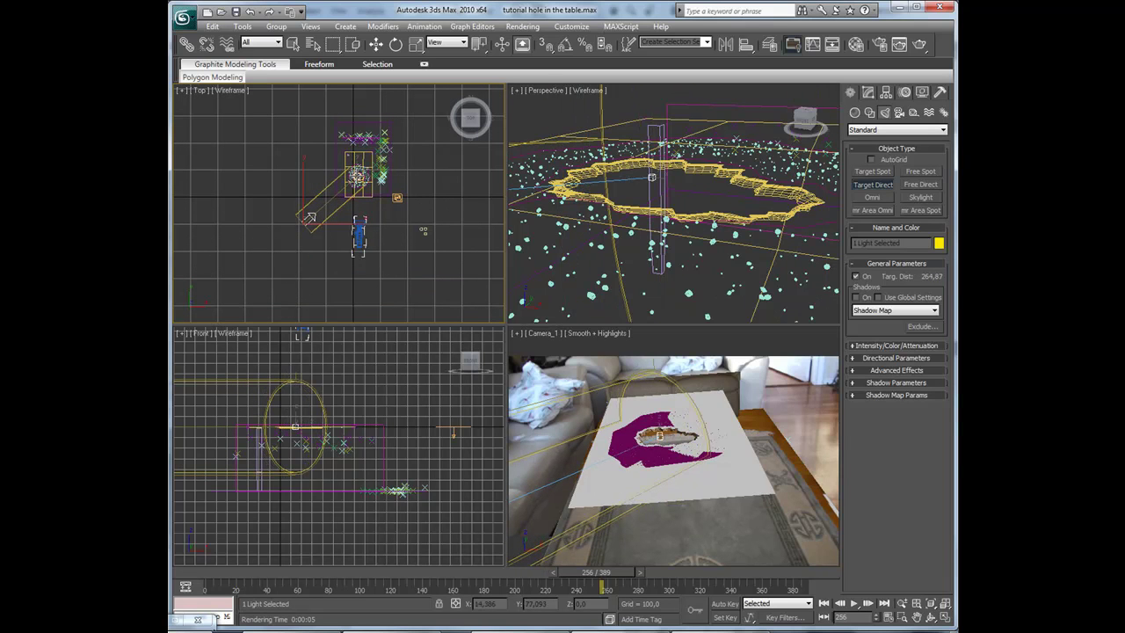
{"action": "right_click", "coordinate": [397, 233]}
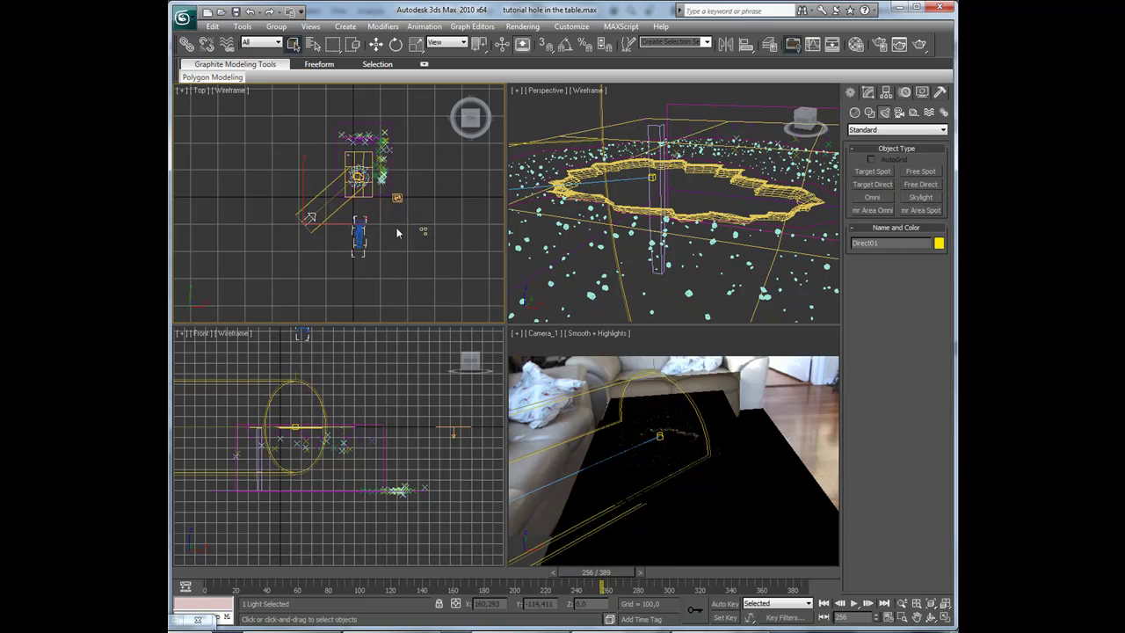
- Enlarge Direct01's beam cone and raise it high above the table, shifted up-left in plan
{"action": "key", "text": "r"}
{"action": "left_click_drag", "start_coordinate": [394, 227], "coordinate": [343, 209]}
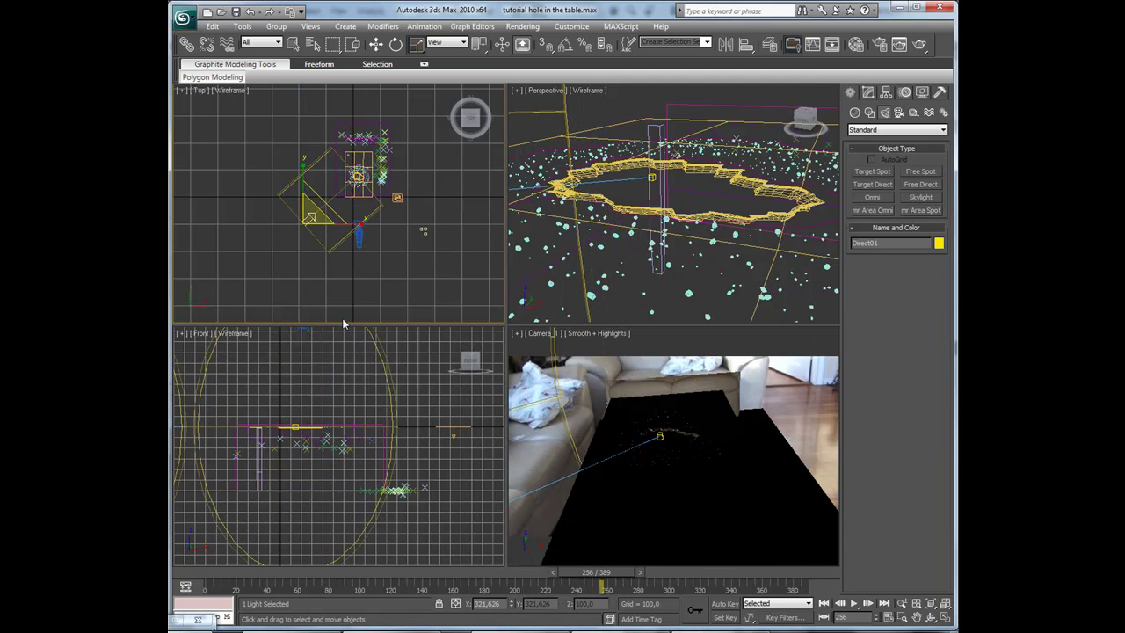
{"action": "key", "text": "w"}
{"action": "scroll", "coordinate": [268, 416], "scroll_direction": "down", "scroll_amount": 4}
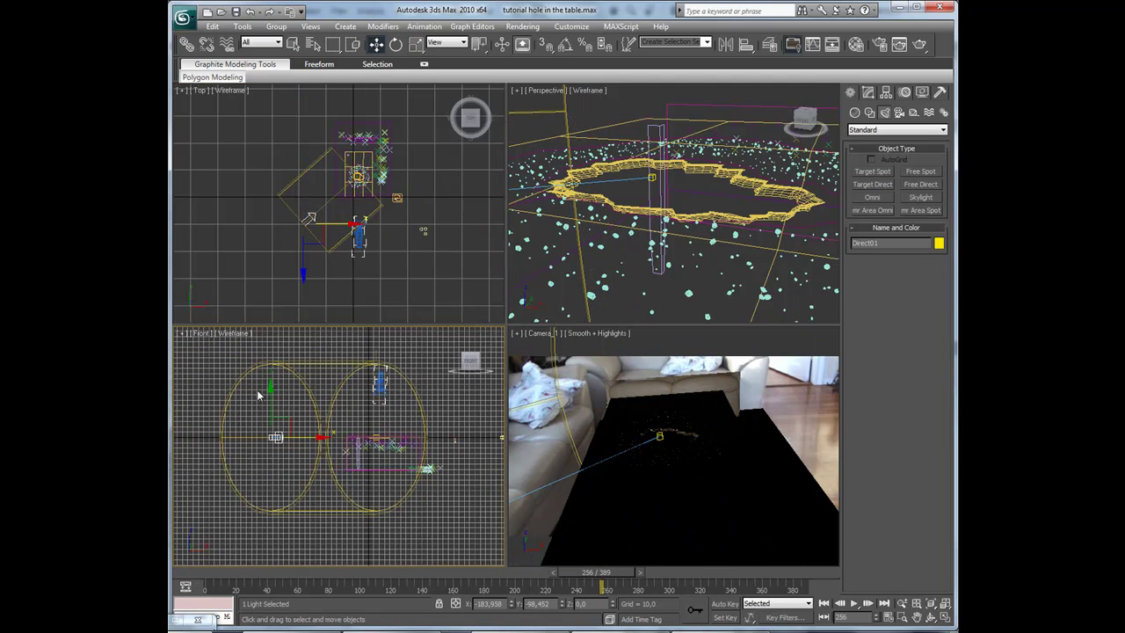
{"action": "left_click_drag", "start_coordinate": [268, 393], "coordinate": [280, 328]}
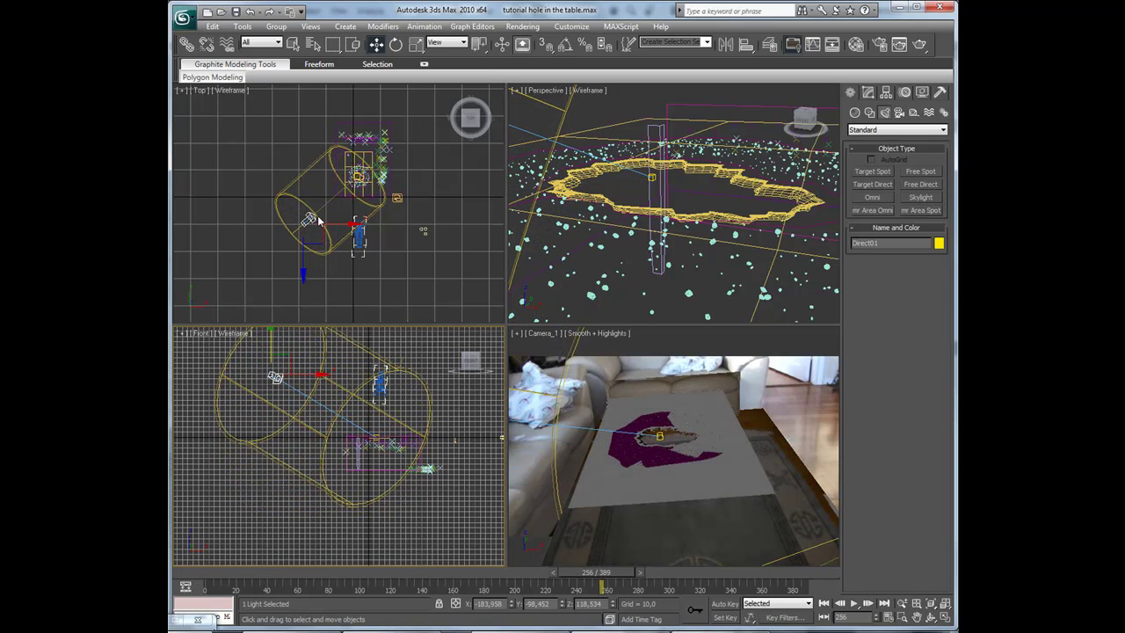
{"action": "left_click", "coordinate": [322, 242]}
{"action": "left_click_drag", "start_coordinate": [308, 217], "coordinate": [298, 195]}
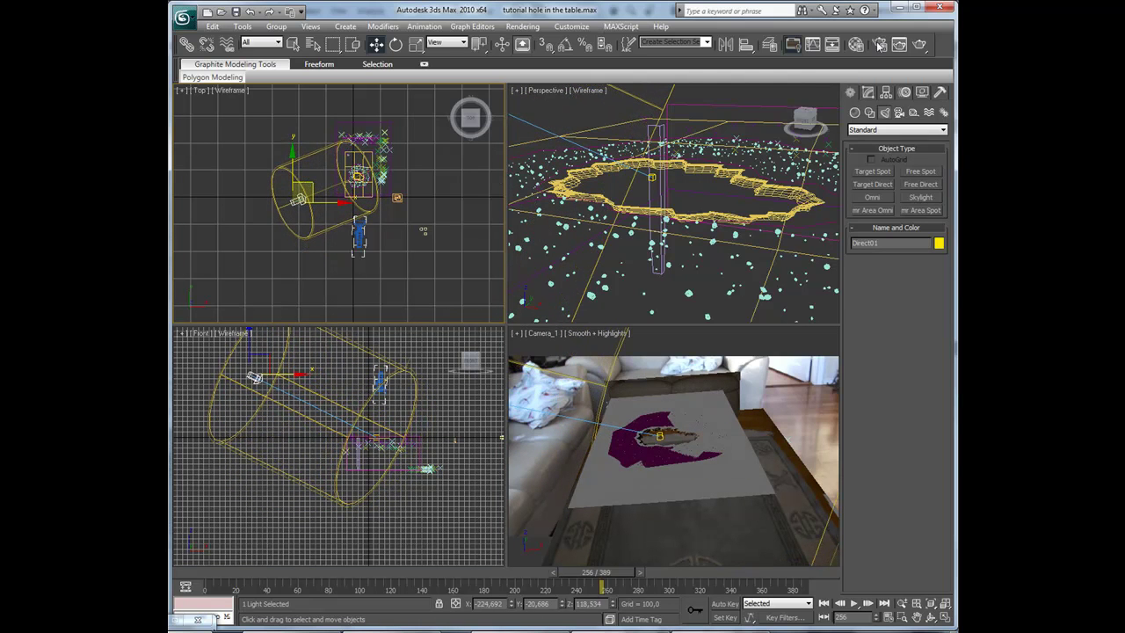
- Turn on Area Shadows for Direct01 and make the Camera_1 viewport active
{"action": "left_click", "coordinate": [868, 97]}
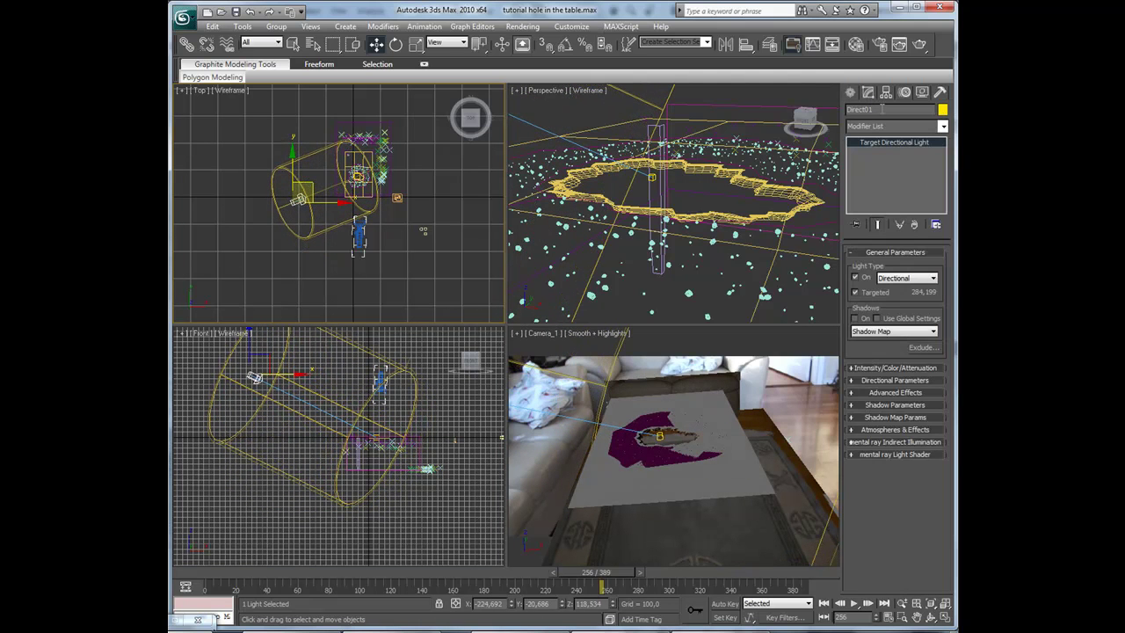
{"action": "left_click", "coordinate": [856, 318]}
{"action": "left_click", "coordinate": [893, 331]}
{"action": "left_click", "coordinate": [887, 357]}
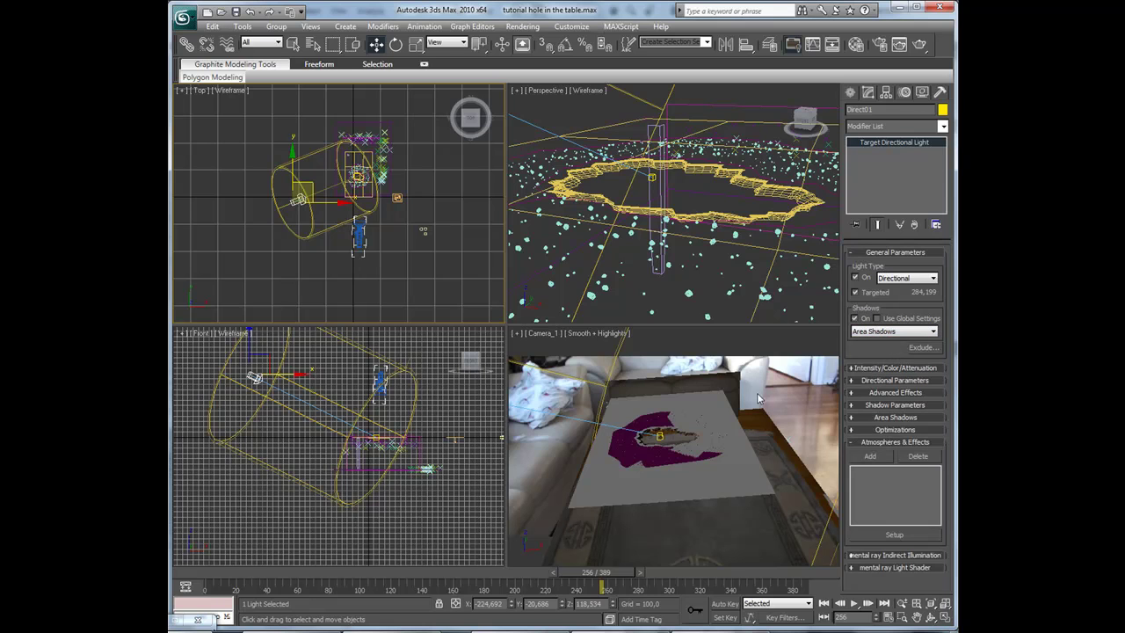
{"action": "right_click", "coordinate": [794, 339]}
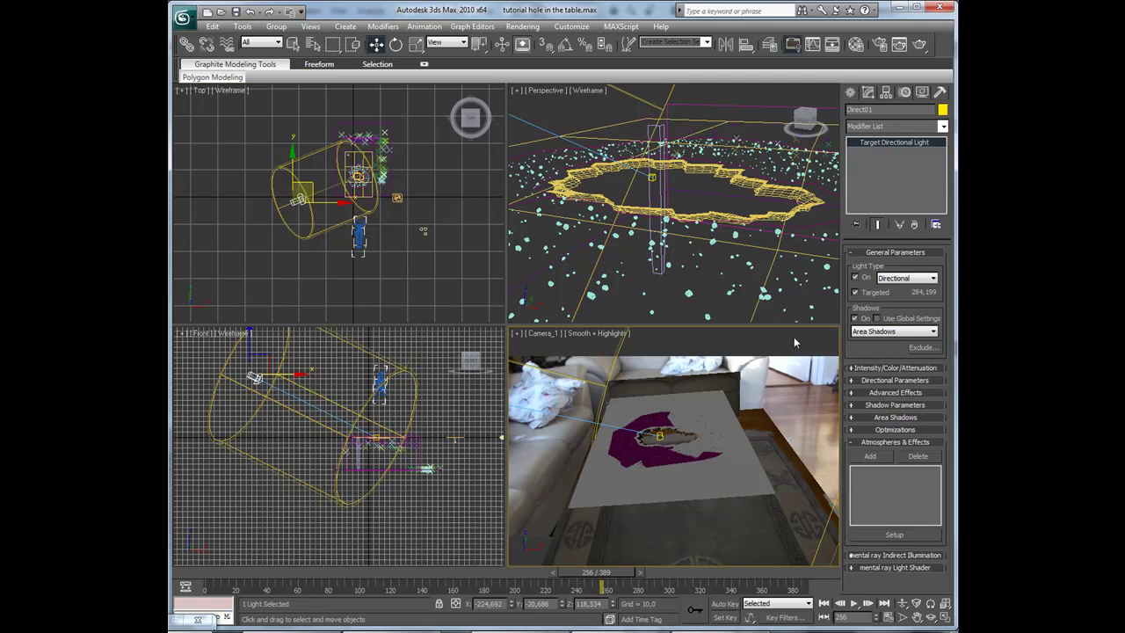
- Render Camera_1 and zoom in the frame buffer on the torn hole and debris
{"action": "left_click", "coordinate": [918, 45]}
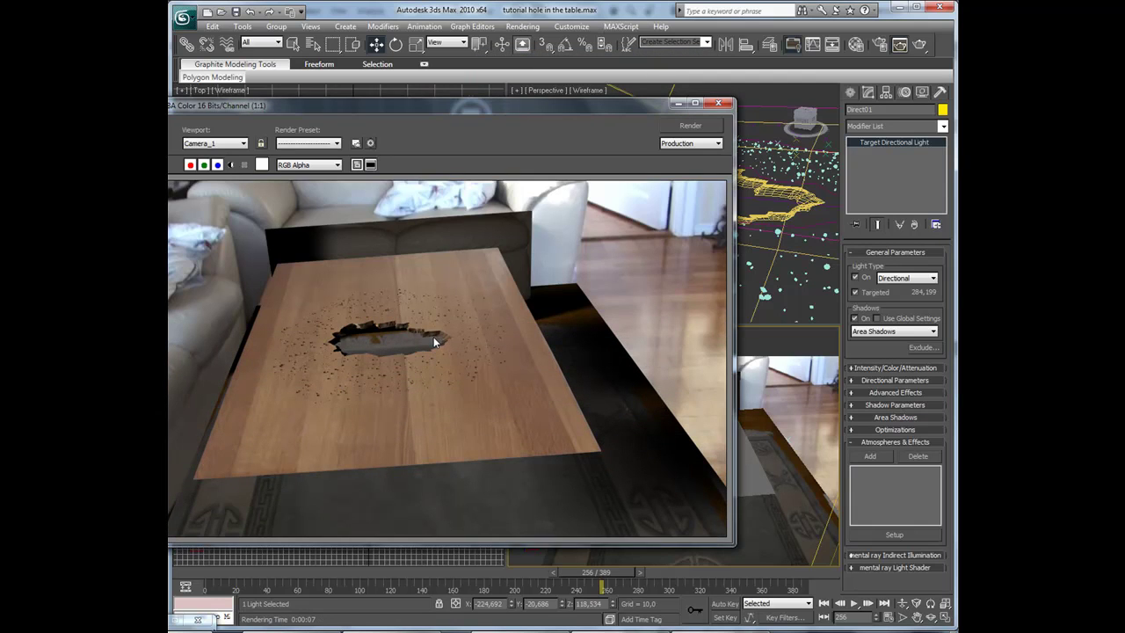
{"action": "scroll", "coordinate": [434, 341], "scroll_direction": "up", "scroll_amount": 3}
{"action": "scroll", "coordinate": [433, 339], "scroll_direction": "up", "scroll_amount": 1}
{"action": "scroll", "coordinate": [534, 382], "scroll_direction": "down", "scroll_amount": 5}
{"action": "scroll", "coordinate": [453, 393], "scroll_direction": "up", "scroll_amount": 4}
{"action": "scroll", "coordinate": [534, 431], "scroll_direction": "down", "scroll_amount": 2}
{"action": "scroll", "coordinate": [359, 390], "scroll_direction": "up", "scroll_amount": 1}
{"action": "scroll", "coordinate": [358, 389], "scroll_direction": "down", "scroll_amount": 1}
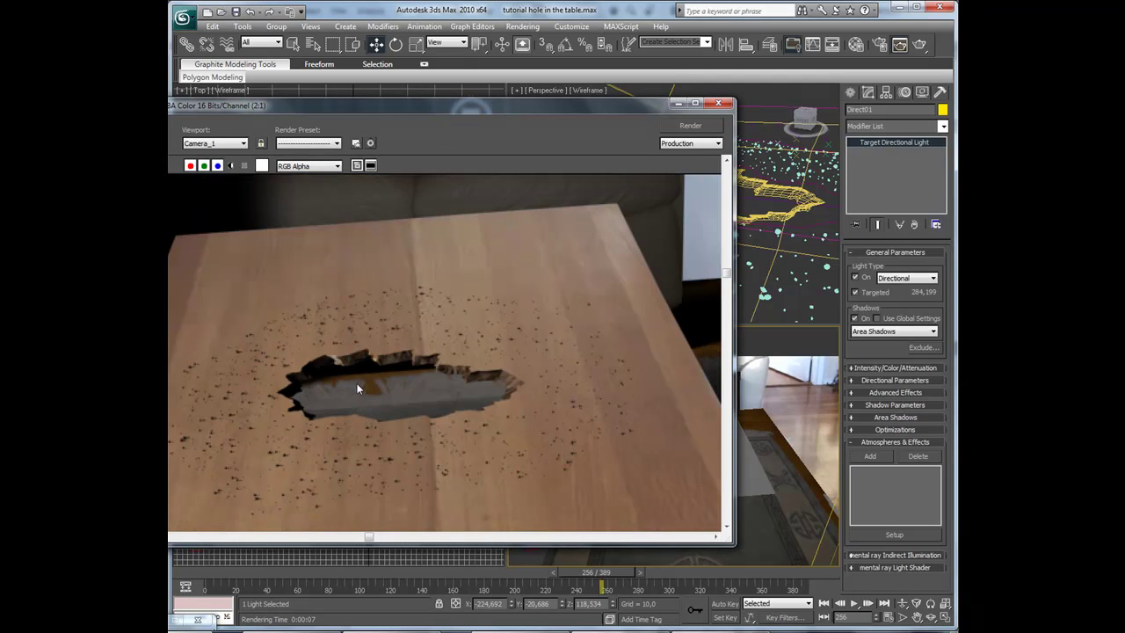
- Add a Skylight, Sky01, with Cast Shadows enabled and render Camera_1 again
{"action": "left_click", "coordinate": [679, 104]}
{"action": "left_click", "coordinate": [852, 93]}
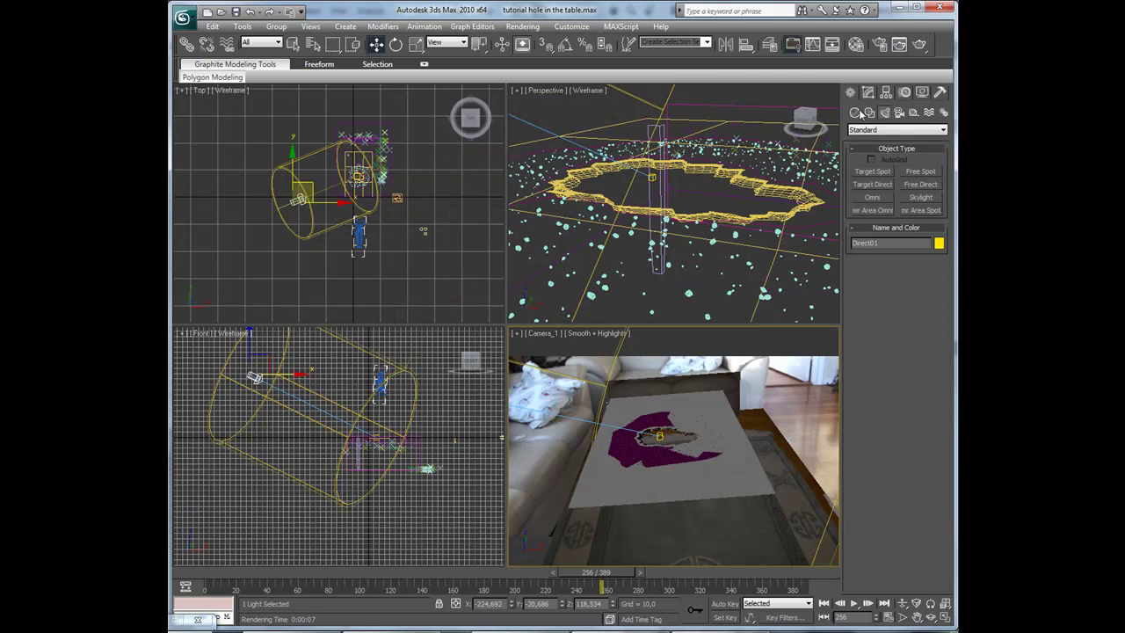
{"action": "left_click", "coordinate": [917, 199]}
{"action": "left_click", "coordinate": [807, 479]}
{"action": "left_click", "coordinate": [874, 371]}
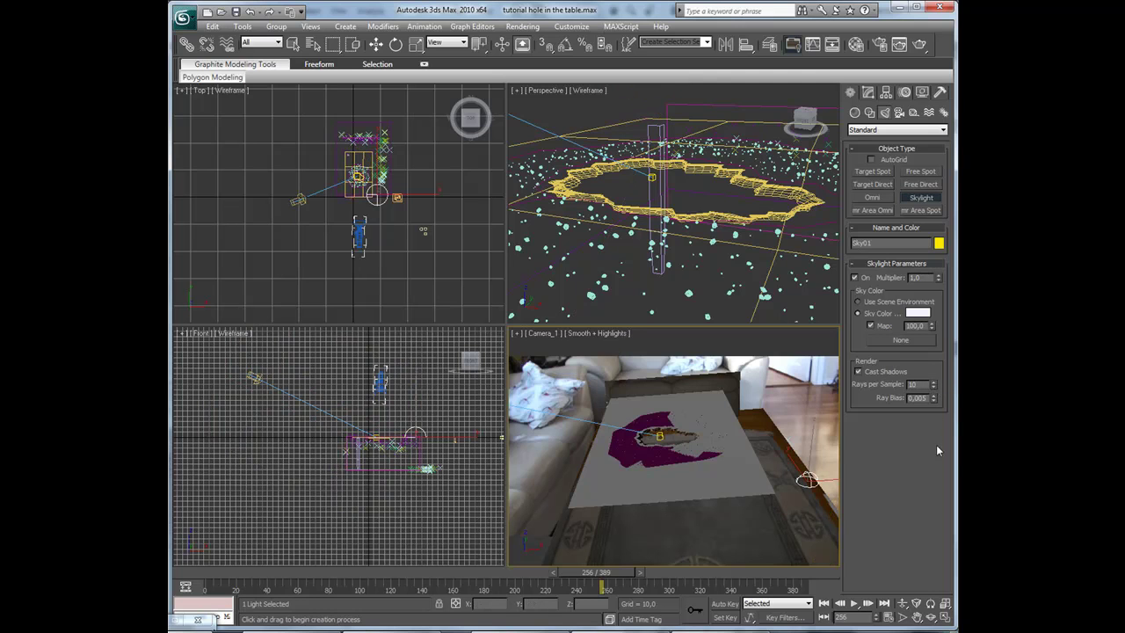
{"action": "right_click", "coordinate": [812, 344]}
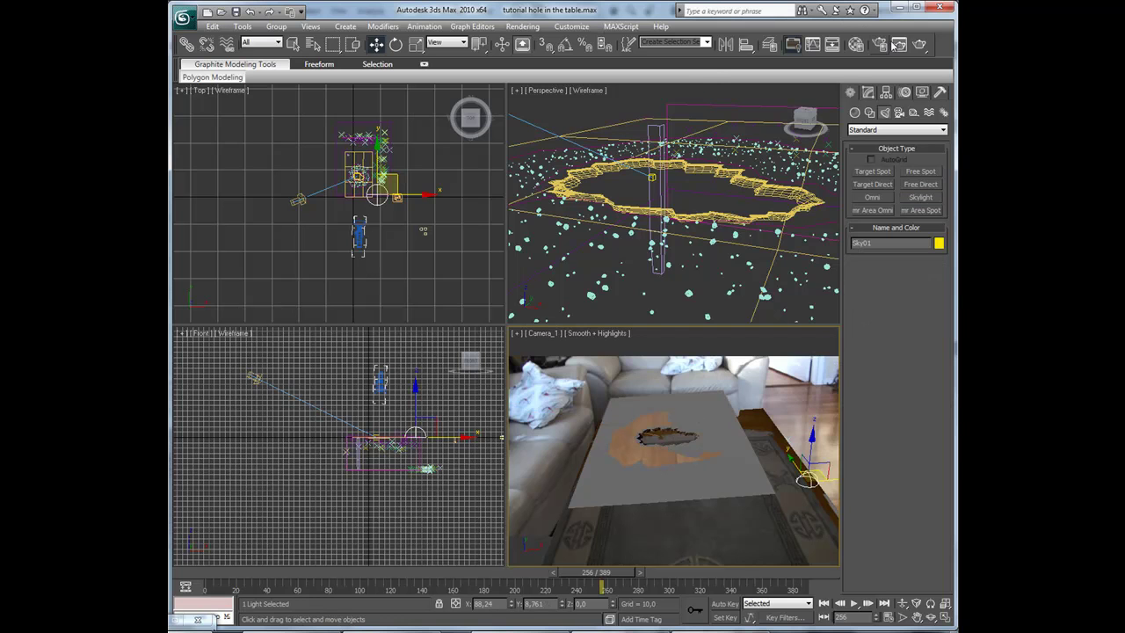
{"action": "left_click", "coordinate": [919, 44]}
- Reposition the Rendered Frame Window and zoom the close-up onto the table hole
{"action": "left_click_drag", "start_coordinate": [597, 107], "coordinate": [713, 104]}
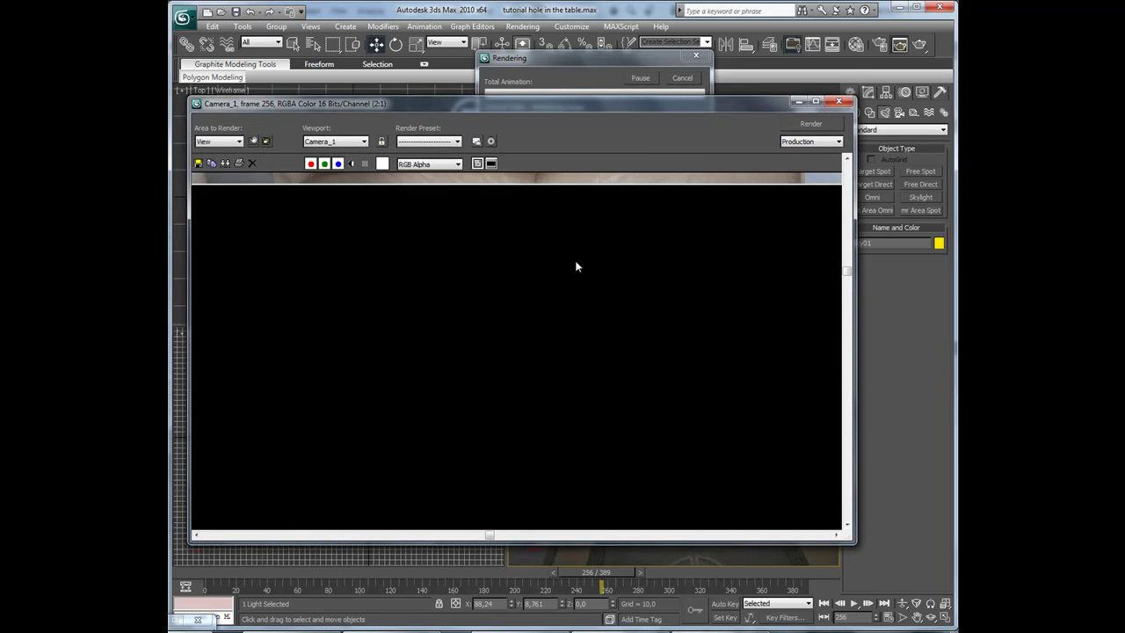
{"action": "scroll", "coordinate": [575, 265], "scroll_direction": "down", "scroll_amount": 1}
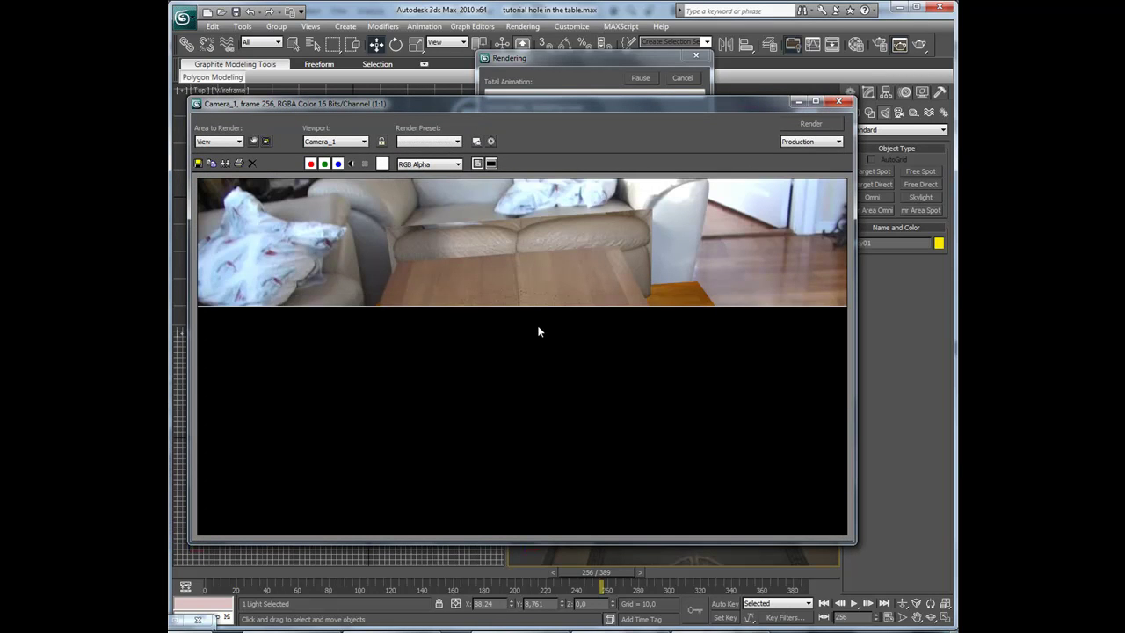
{"action": "scroll", "coordinate": [536, 327], "scroll_direction": "up", "scroll_amount": 1}
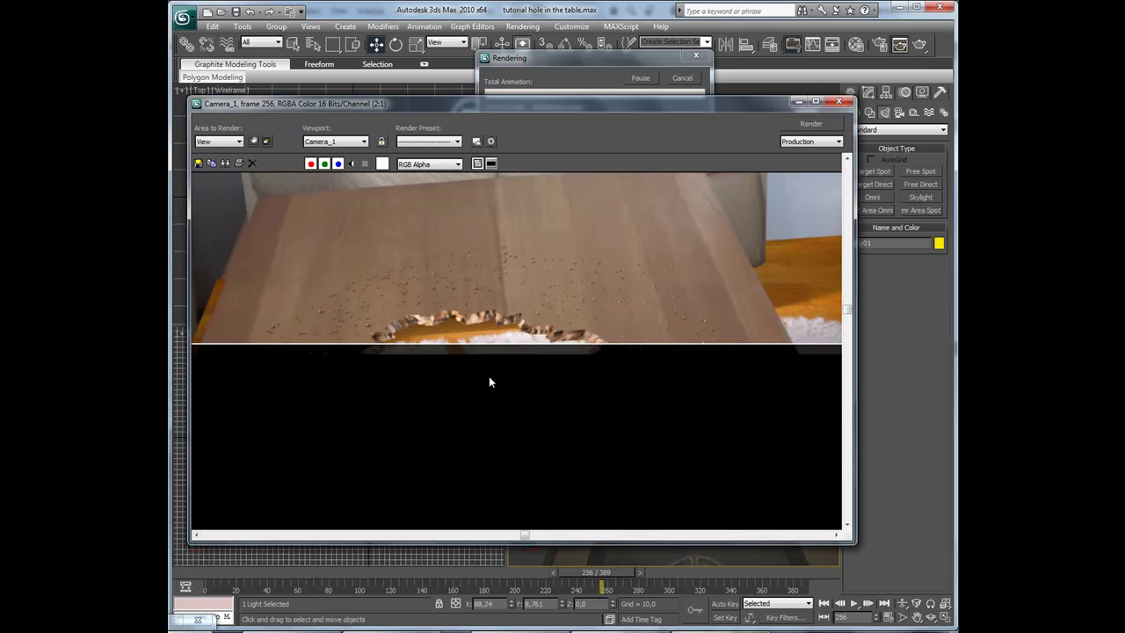
{"action": "middle_click_drag", "start_coordinate": [488, 372], "coordinate": [489, 333]}
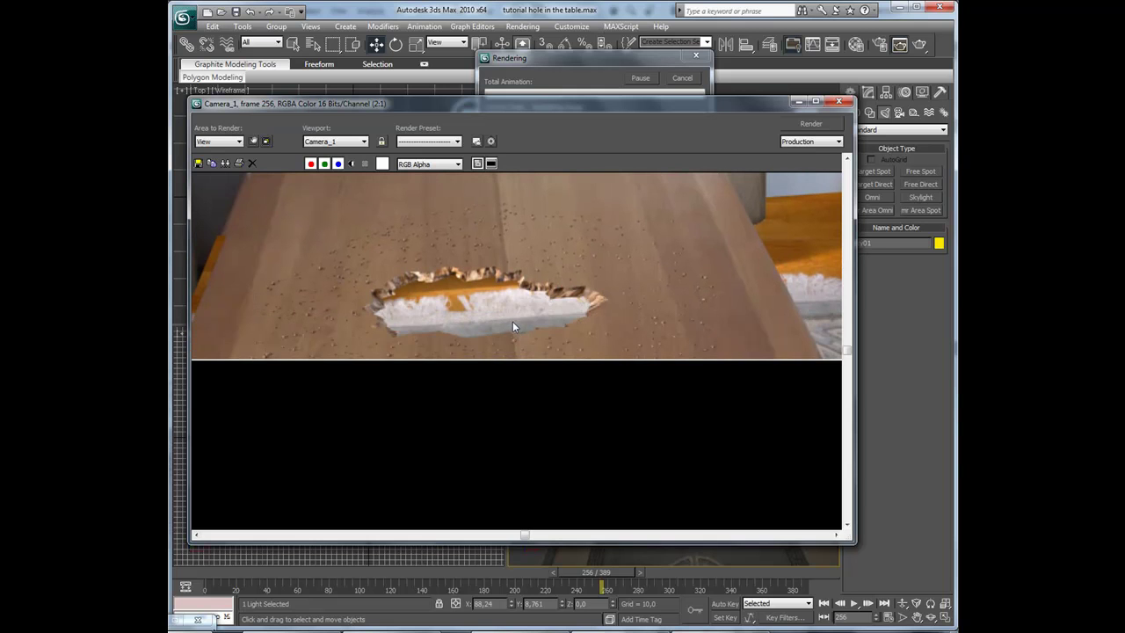
{"action": "scroll", "coordinate": [509, 318], "scroll_direction": "up", "scroll_amount": 3}
{"action": "middle_click_drag", "start_coordinate": [532, 302], "coordinate": [623, 352]}
{"action": "scroll", "coordinate": [623, 351], "scroll_direction": "down", "scroll_amount": 3}
{"action": "scroll", "coordinate": [621, 358], "scroll_direction": "down", "scroll_amount": 2}
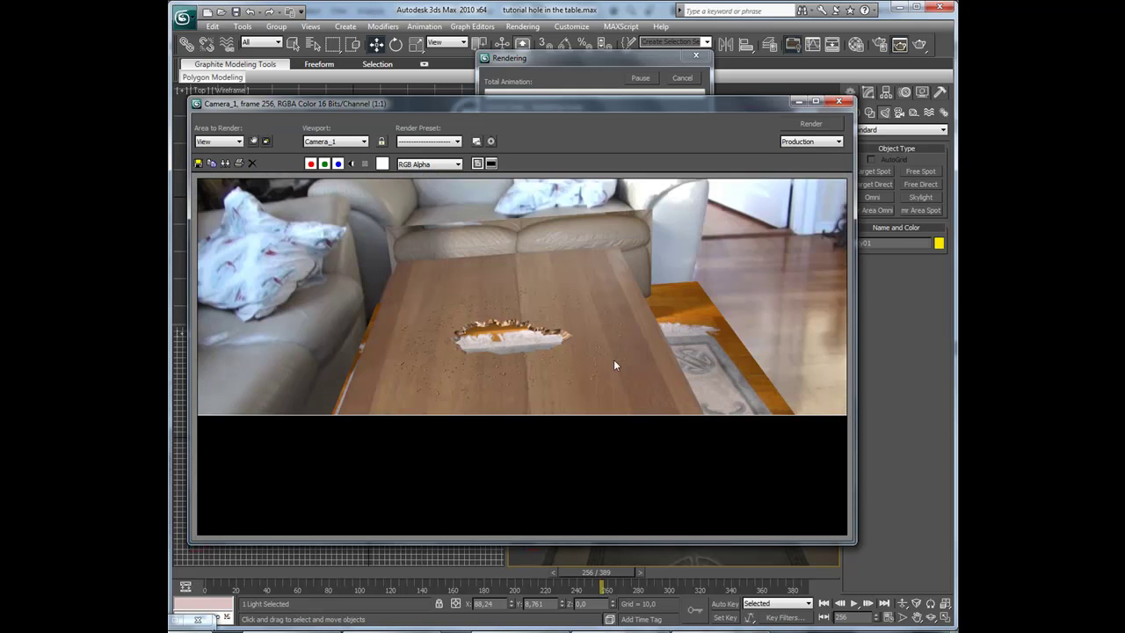
- Zoom between 4:1 and 1:1 while panning across the debris around the hole
{"action": "scroll", "coordinate": [526, 383], "scroll_direction": "up", "scroll_amount": 2}
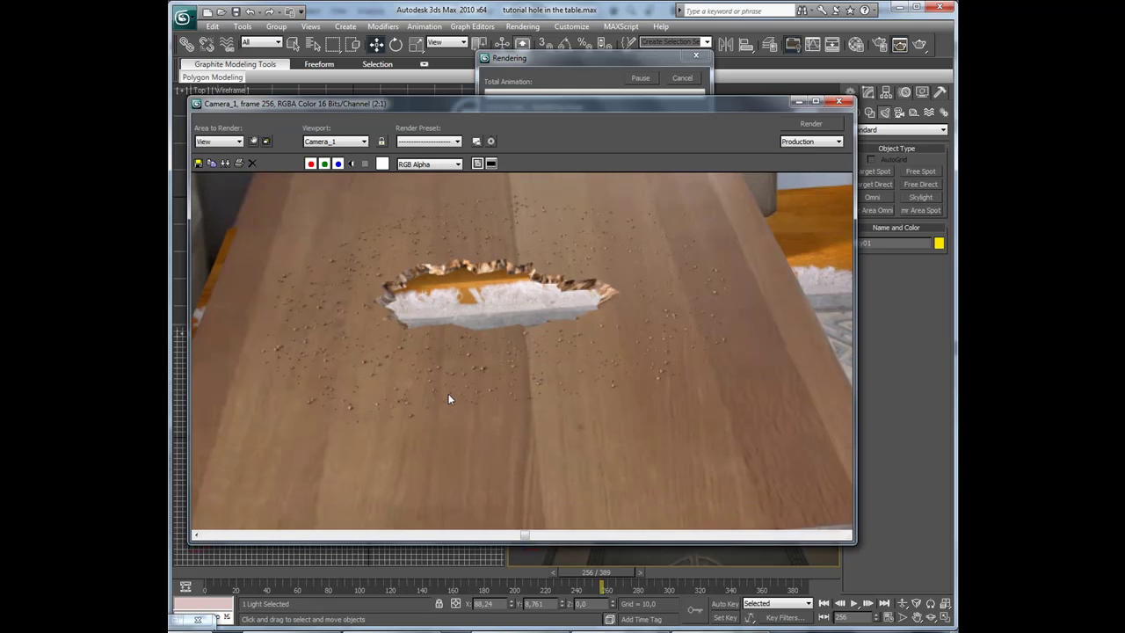
{"action": "scroll", "coordinate": [455, 387], "scroll_direction": "up", "scroll_amount": 2}
{"action": "scroll", "coordinate": [459, 376], "scroll_direction": "up", "scroll_amount": 1}
{"action": "middle_click_drag", "start_coordinate": [407, 312], "coordinate": [411, 341]}
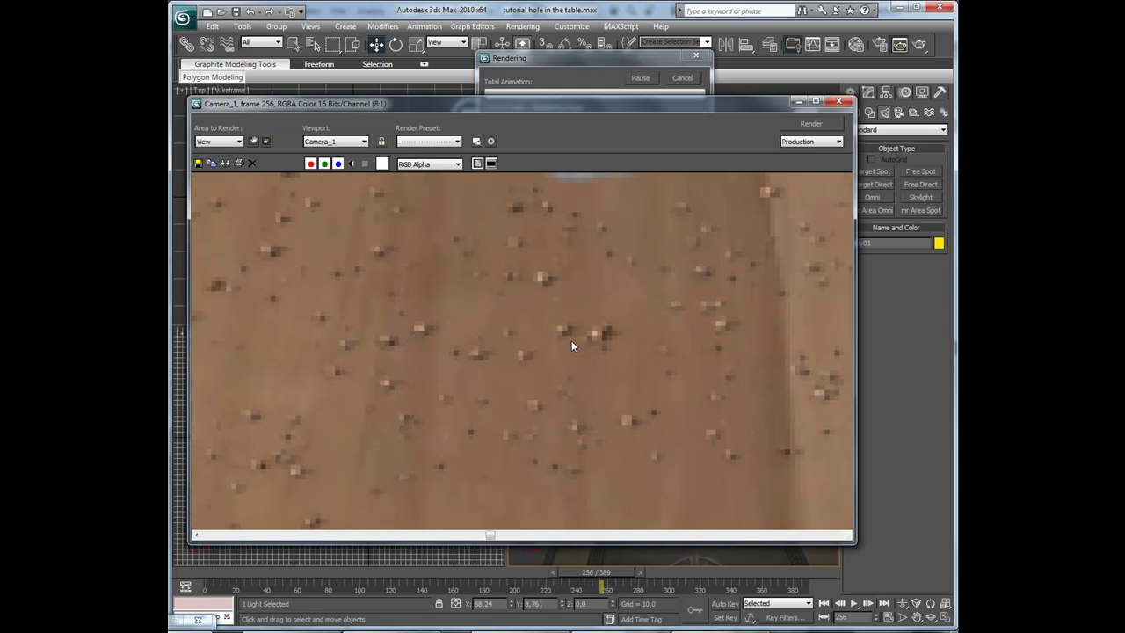
{"action": "scroll", "coordinate": [571, 343], "scroll_direction": "down", "scroll_amount": 3}
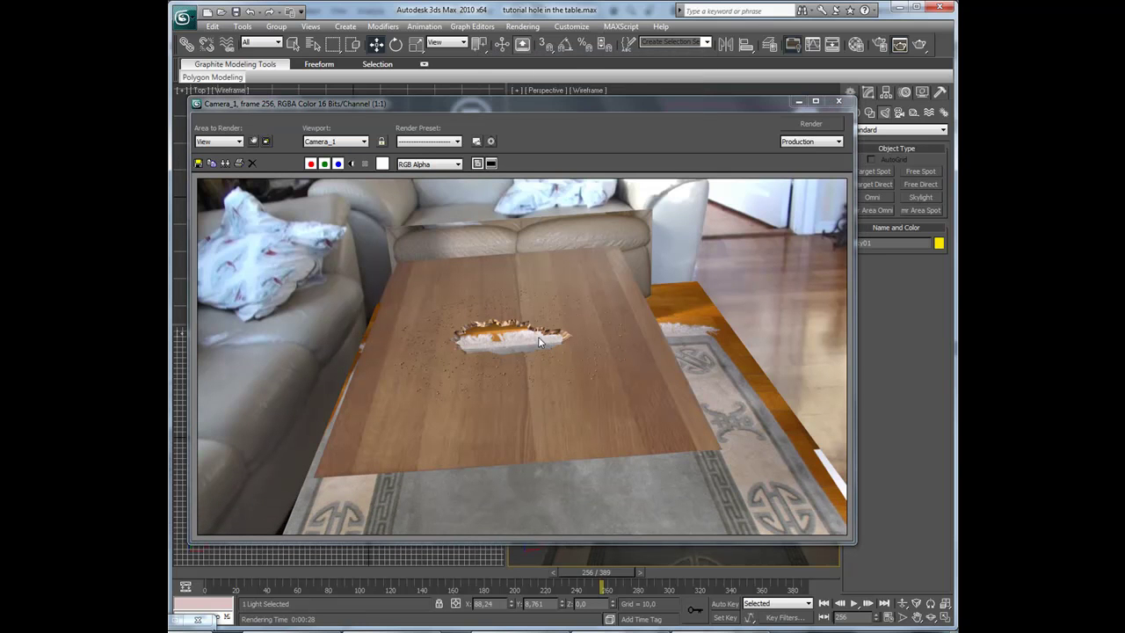
{"action": "scroll", "coordinate": [532, 339], "scroll_direction": "up", "scroll_amount": 1}
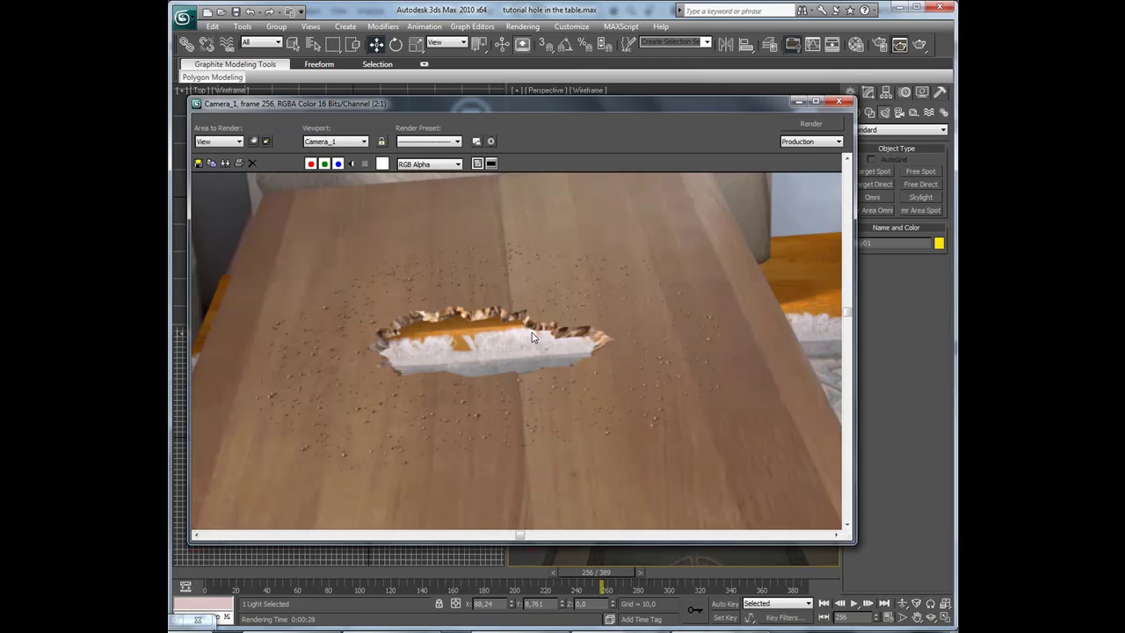
{"action": "scroll", "coordinate": [492, 366], "scroll_direction": "up", "scroll_amount": 1}
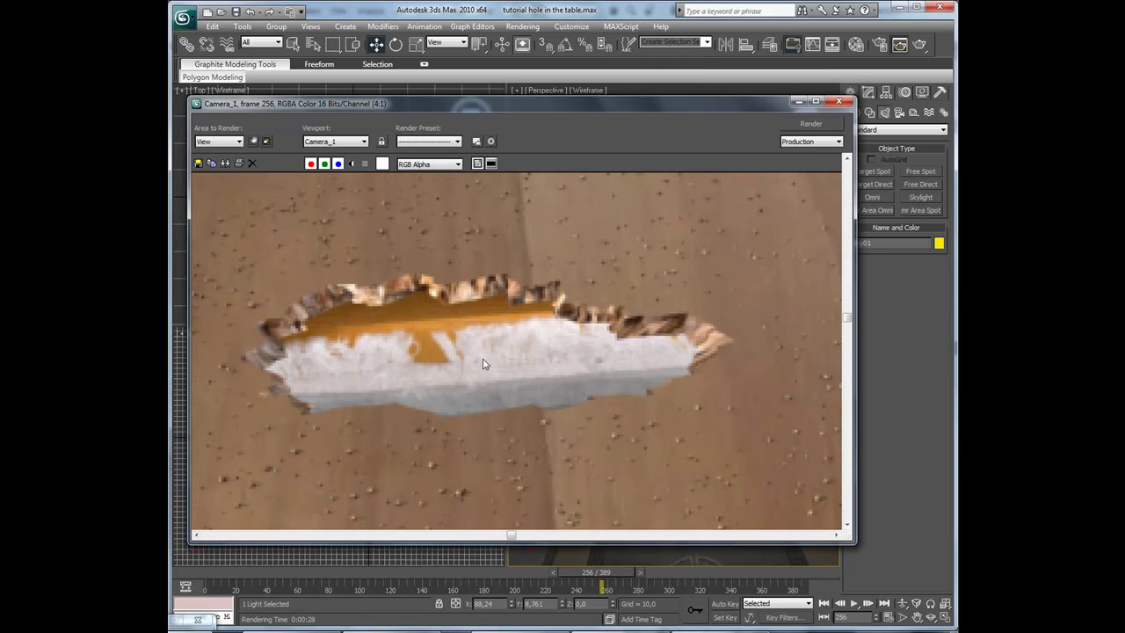
{"action": "scroll", "coordinate": [488, 350], "scroll_direction": "down", "scroll_amount": 2}
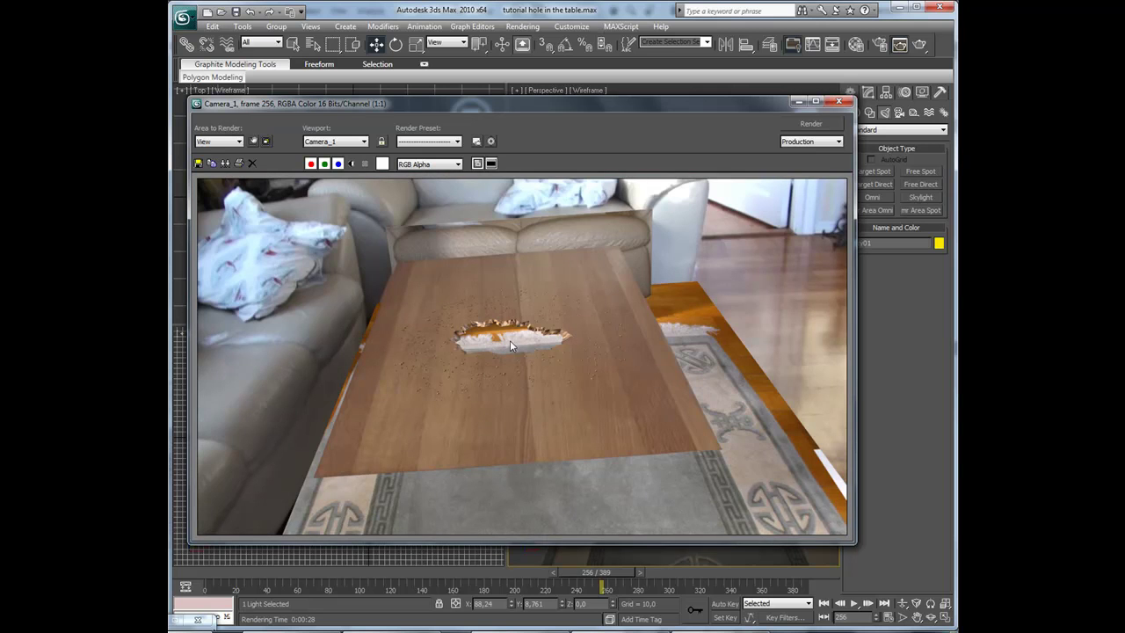
{"action": "scroll", "coordinate": [514, 347], "scroll_direction": "up", "scroll_amount": 2}
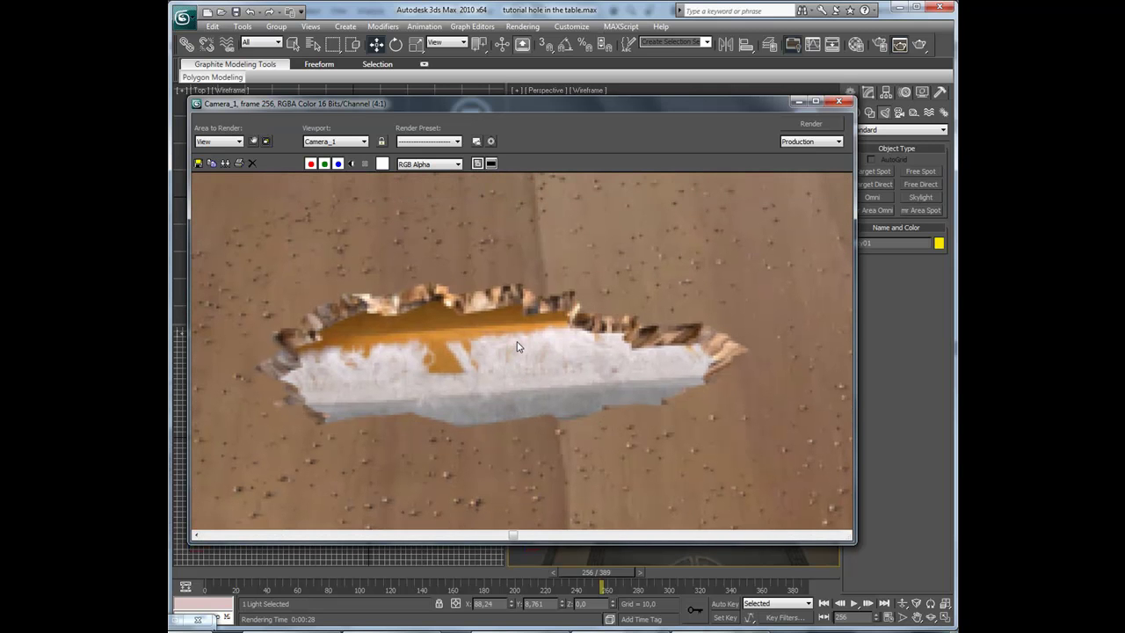
{"action": "scroll", "coordinate": [517, 347], "scroll_direction": "down", "scroll_amount": 2}
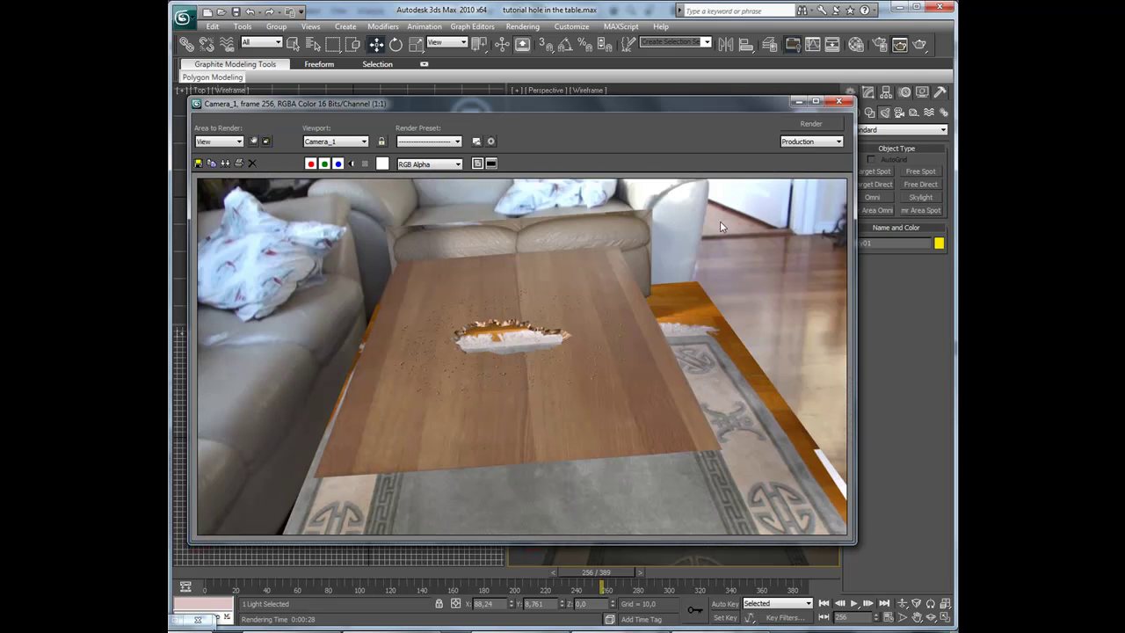
- Close the frame window and set Sky01's Multiplier to 0,67 and Rays per Sample to 8
{"action": "left_click", "coordinate": [798, 102]}
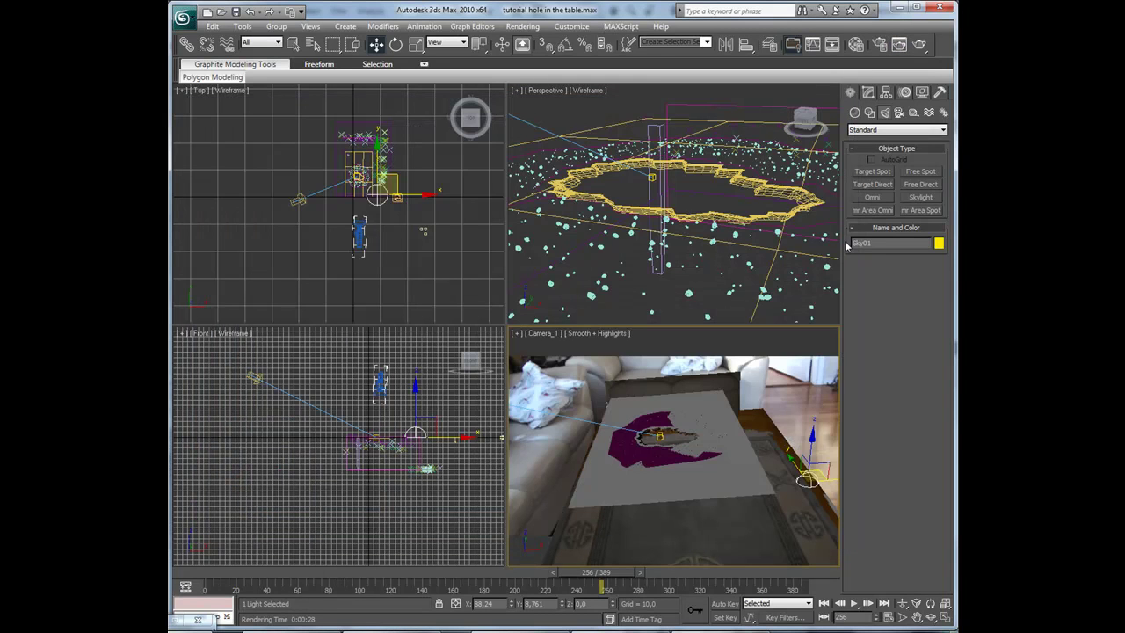
{"action": "left_click", "coordinate": [870, 92]}
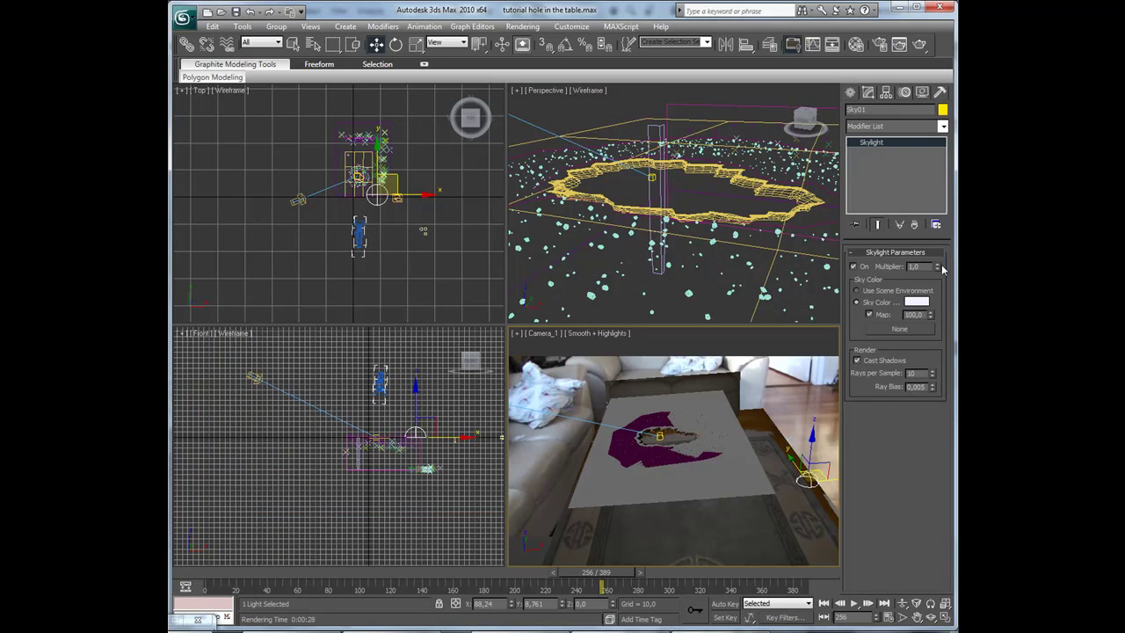
{"action": "left_click_drag", "start_coordinate": [937, 265], "coordinate": [937, 266]}
- Re-render Camera_1 and zoom in on the hole under the dimmer Sky01
{"action": "left_click", "coordinate": [919, 44]}
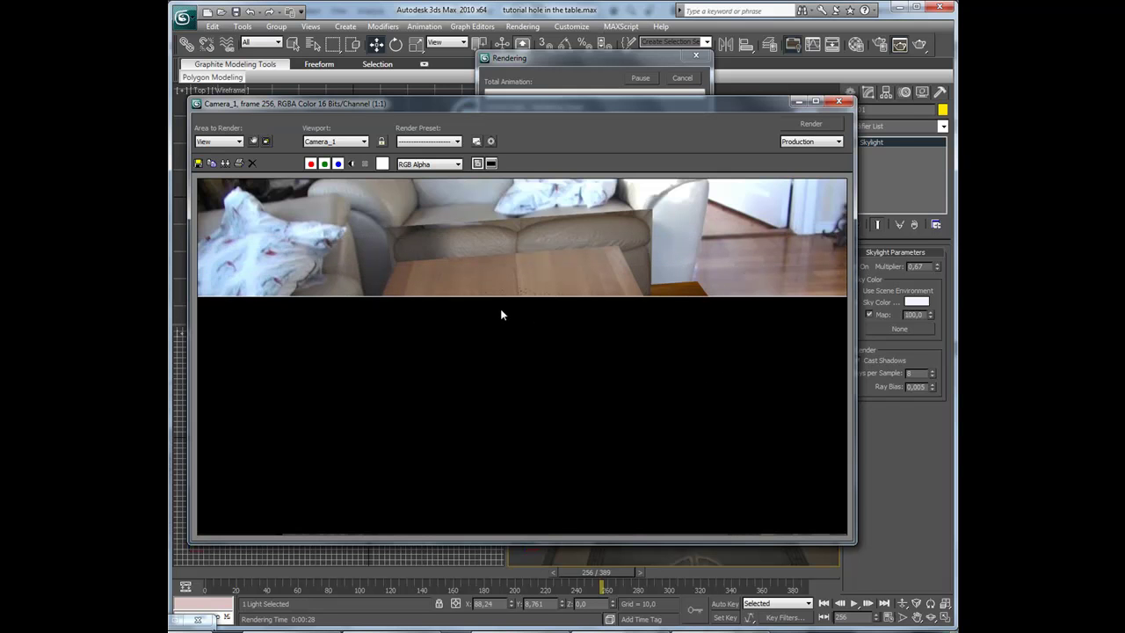
{"action": "scroll", "coordinate": [518, 340], "scroll_direction": "up", "scroll_amount": 5}
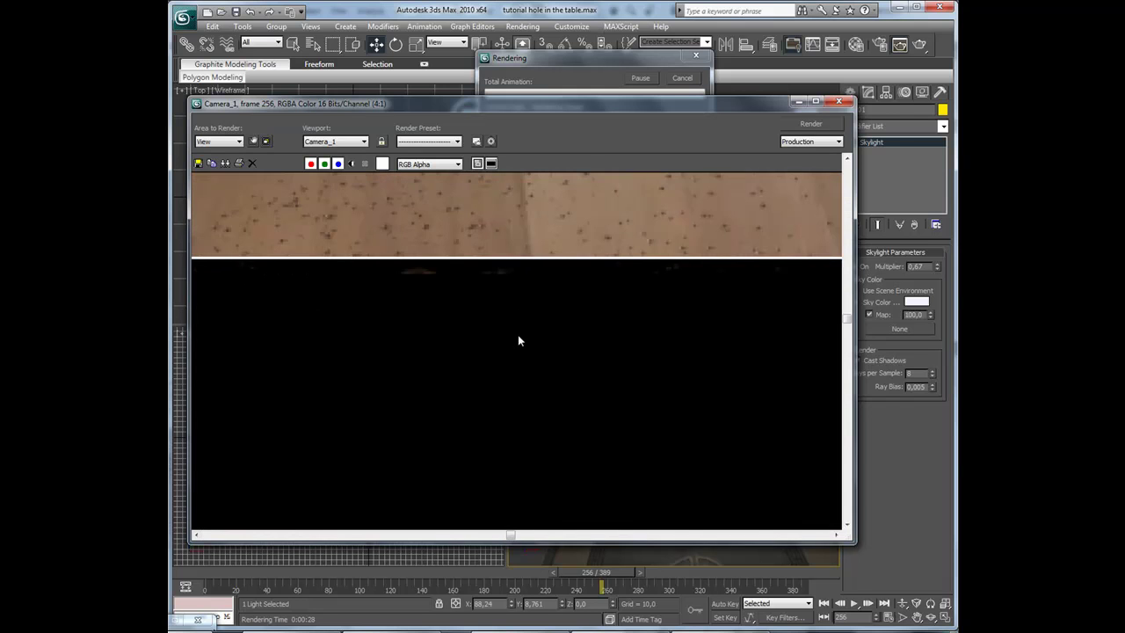
{"action": "scroll", "coordinate": [505, 360], "scroll_direction": "down", "scroll_amount": 2}
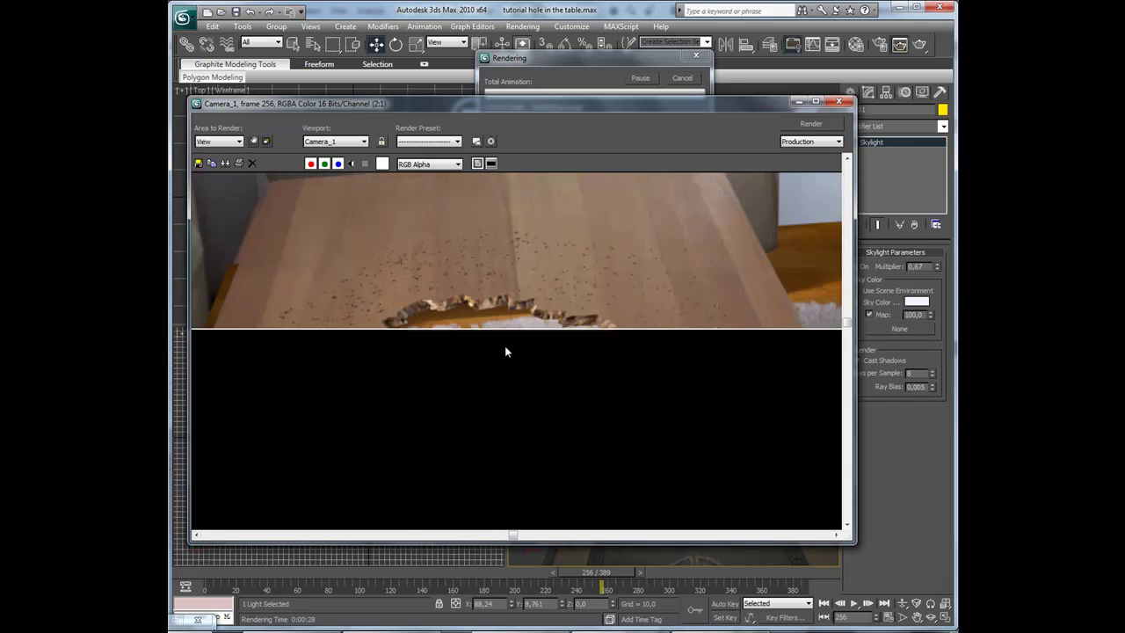
{"action": "middle_click_drag", "start_coordinate": [515, 379], "coordinate": [508, 302]}
{"action": "scroll", "coordinate": [507, 304], "scroll_direction": "up", "scroll_amount": 2}
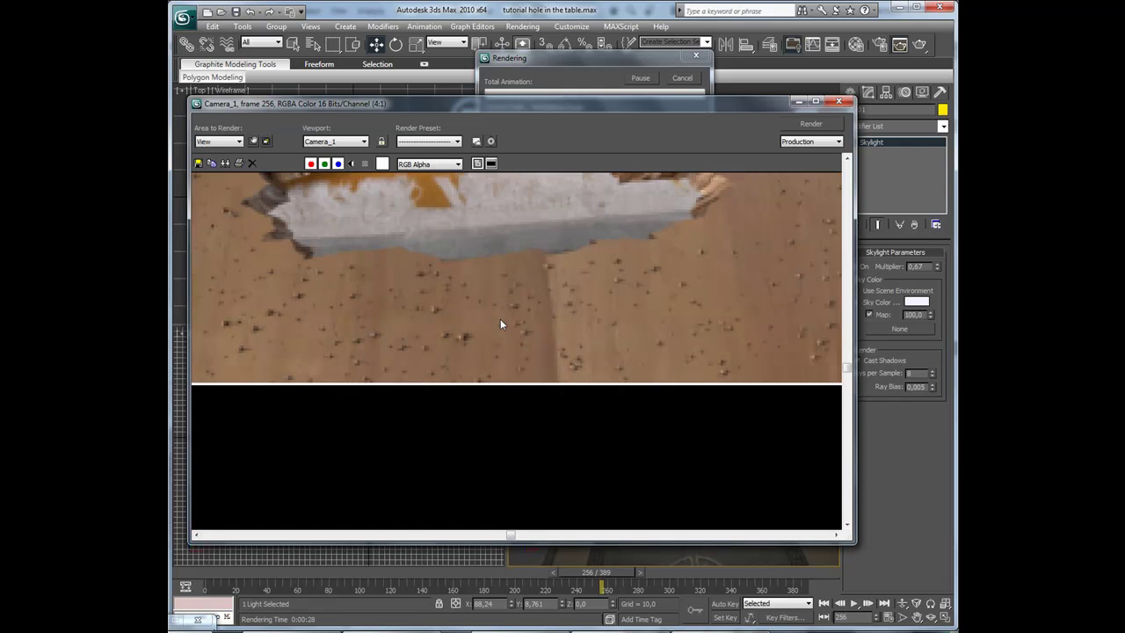
{"action": "scroll", "coordinate": [445, 352], "scroll_direction": "down", "scroll_amount": 4}
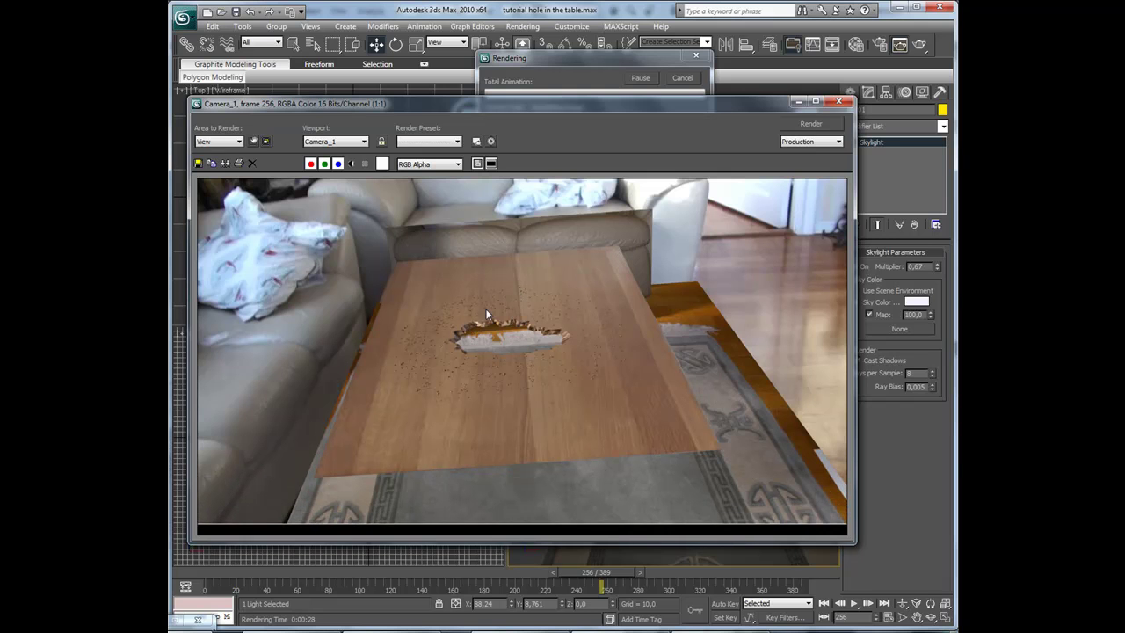
- Make Plane01 and the second table plane non-renderable in Object Properties
{"action": "left_click", "coordinate": [839, 102]}
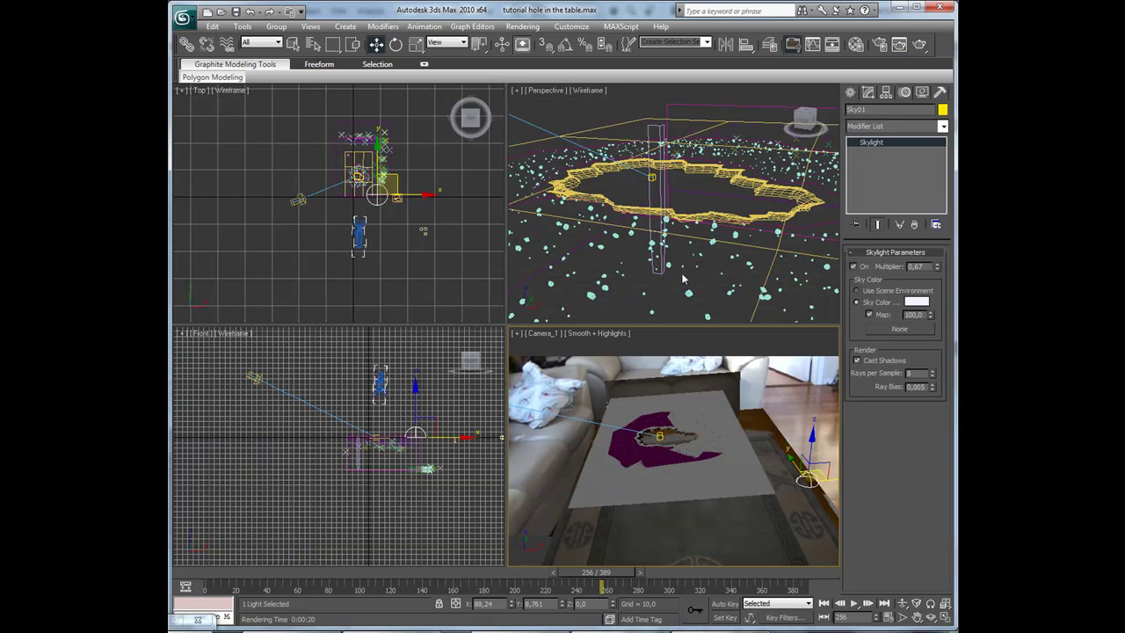
{"action": "left_click", "coordinate": [714, 491]}
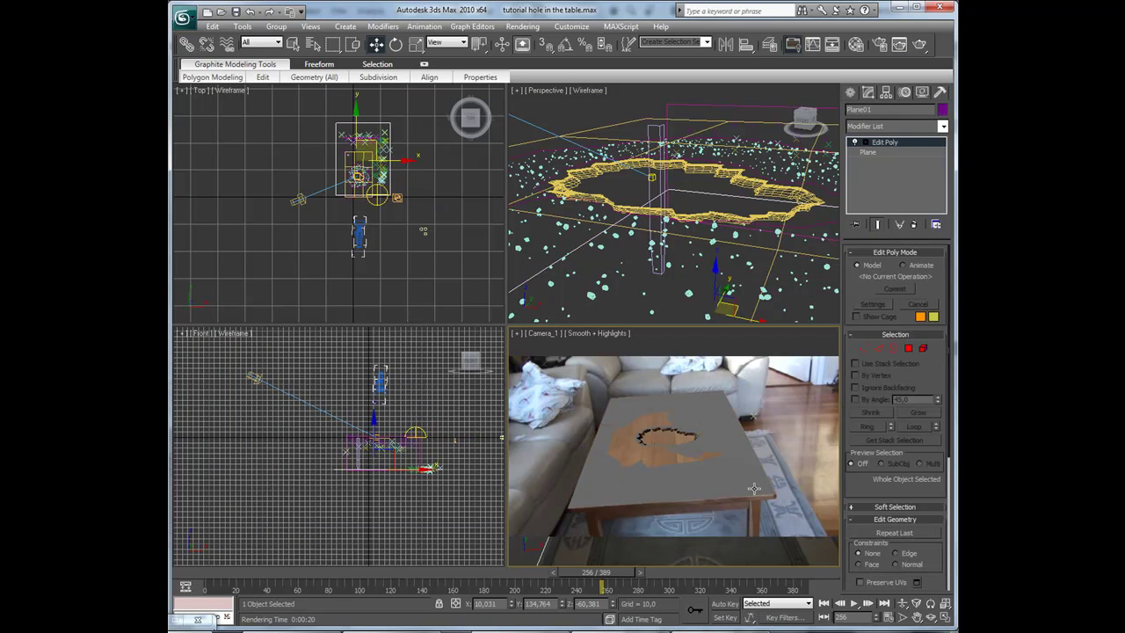
{"action": "left_click", "coordinate": [710, 378], "text": "ctrl"}
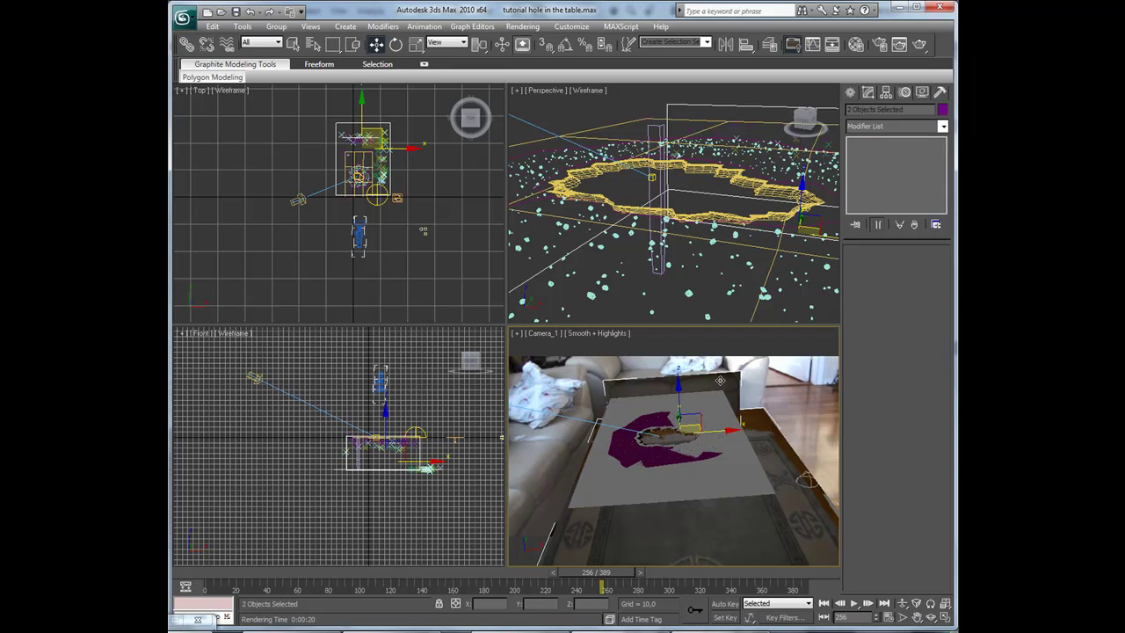
{"action": "right_click", "coordinate": [719, 380]}
{"action": "left_click", "coordinate": [763, 455]}
{"action": "left_click", "coordinate": [601, 298]}
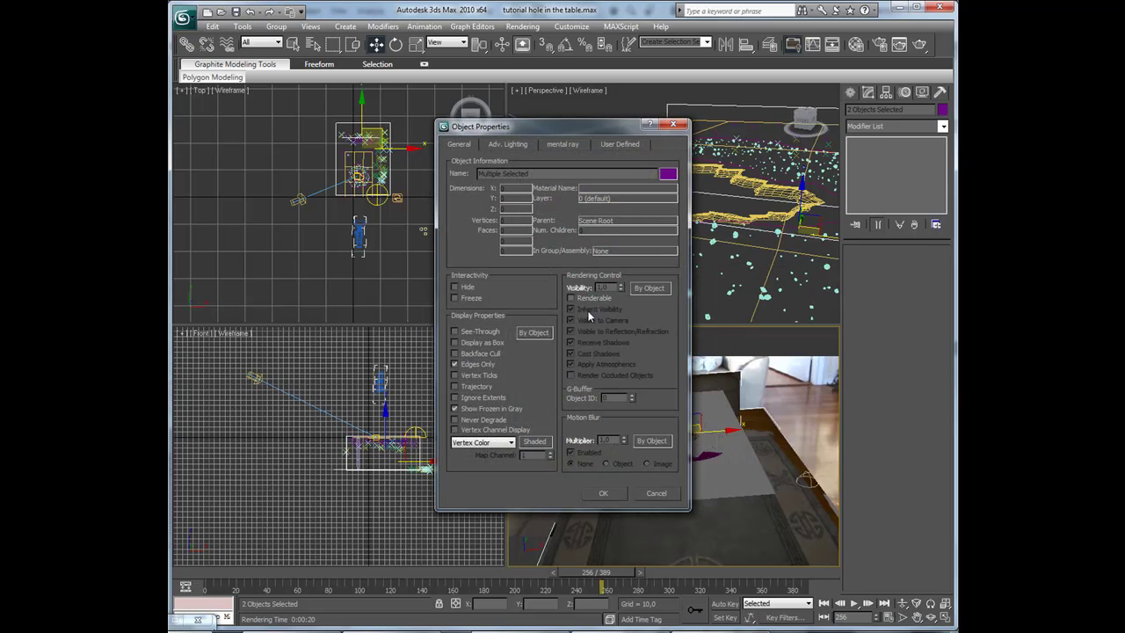
{"action": "left_click", "coordinate": [607, 495]}
- Make Plane03 non-renderable in Object Properties as well
{"action": "left_click", "coordinate": [625, 203]}
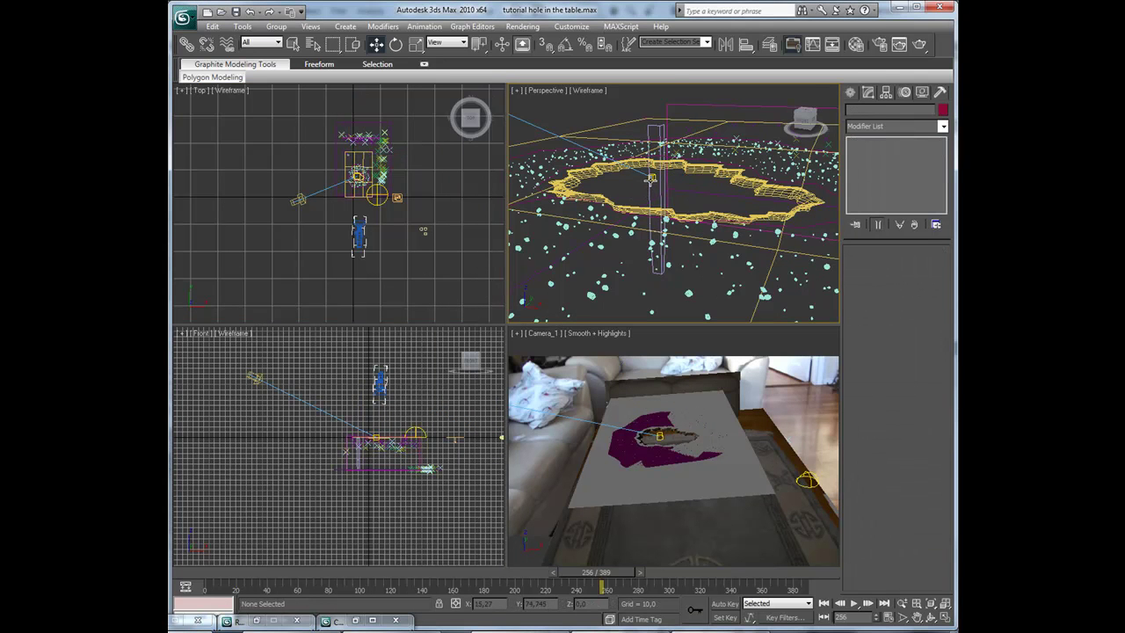
{"action": "left_click", "coordinate": [650, 179]}
{"action": "left_click", "coordinate": [650, 186]}
{"action": "right_click", "coordinate": [650, 195]}
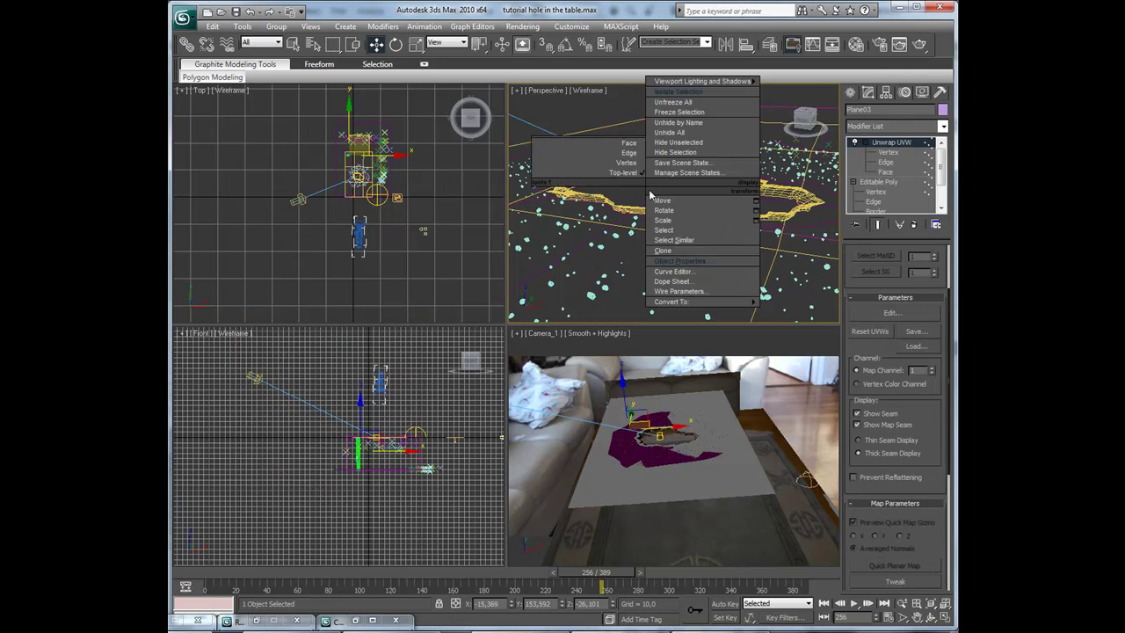
{"action": "left_click", "coordinate": [681, 260]}
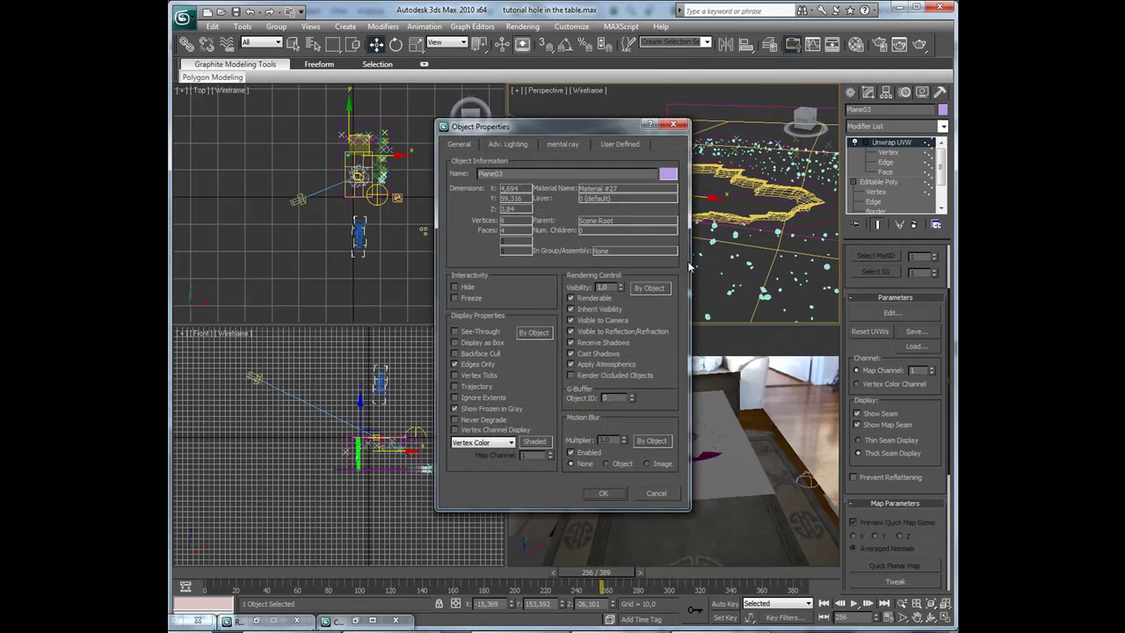
{"action": "left_click", "coordinate": [570, 297]}
{"action": "left_click", "coordinate": [605, 492]}
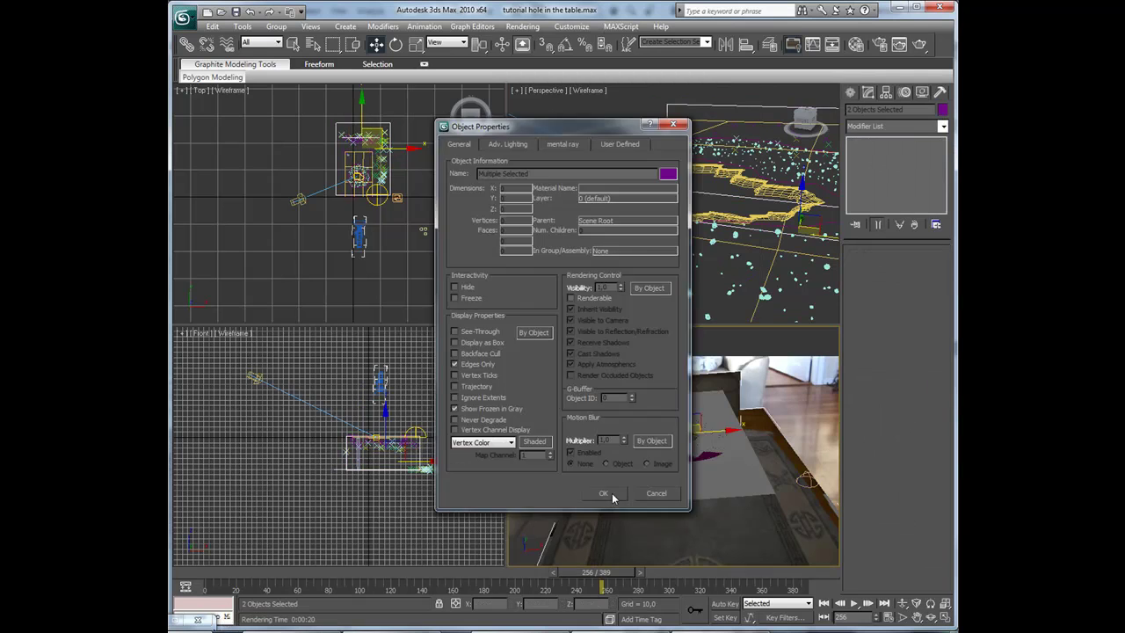
{"action": "left_click", "coordinate": [606, 492]}
- Check the Environment settings, render Camera_1, and toggle Display Alpha Channel to verify the background
{"action": "key", "text": "8"}
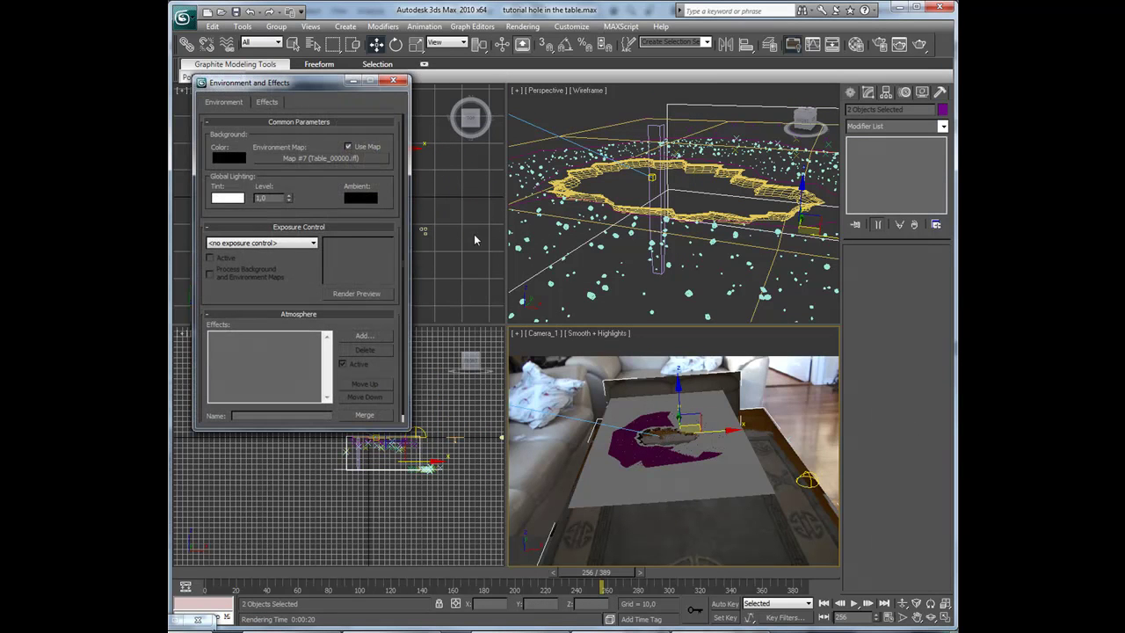
{"action": "left_click", "coordinate": [393, 80]}
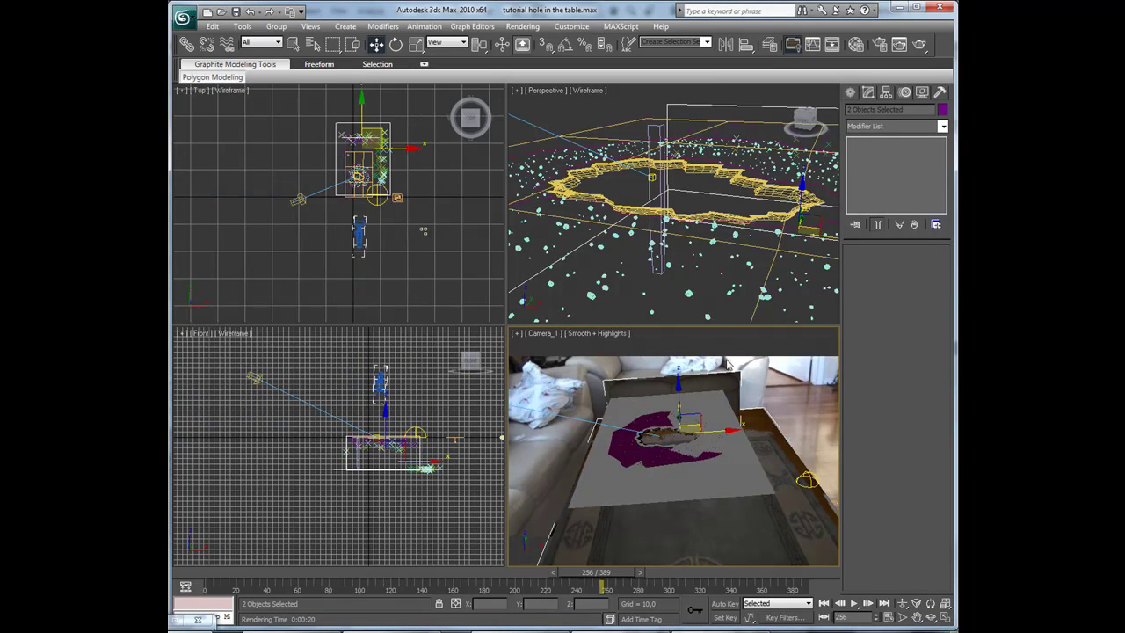
{"action": "left_click", "coordinate": [918, 42]}
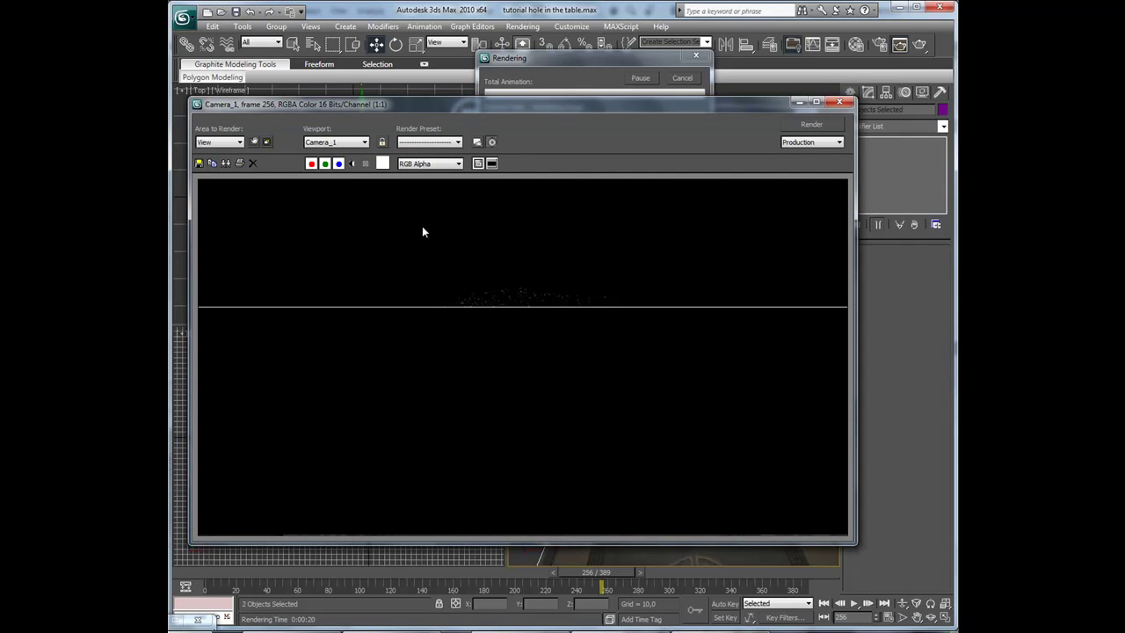
{"action": "left_click", "coordinate": [352, 163]}
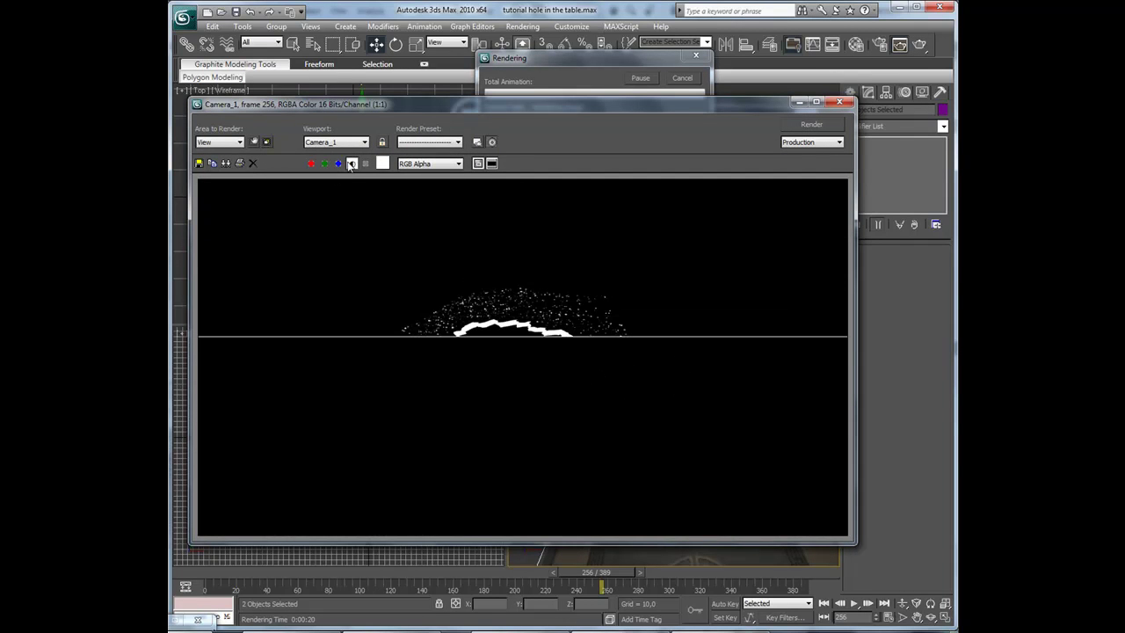
{"action": "left_click", "coordinate": [352, 163]}
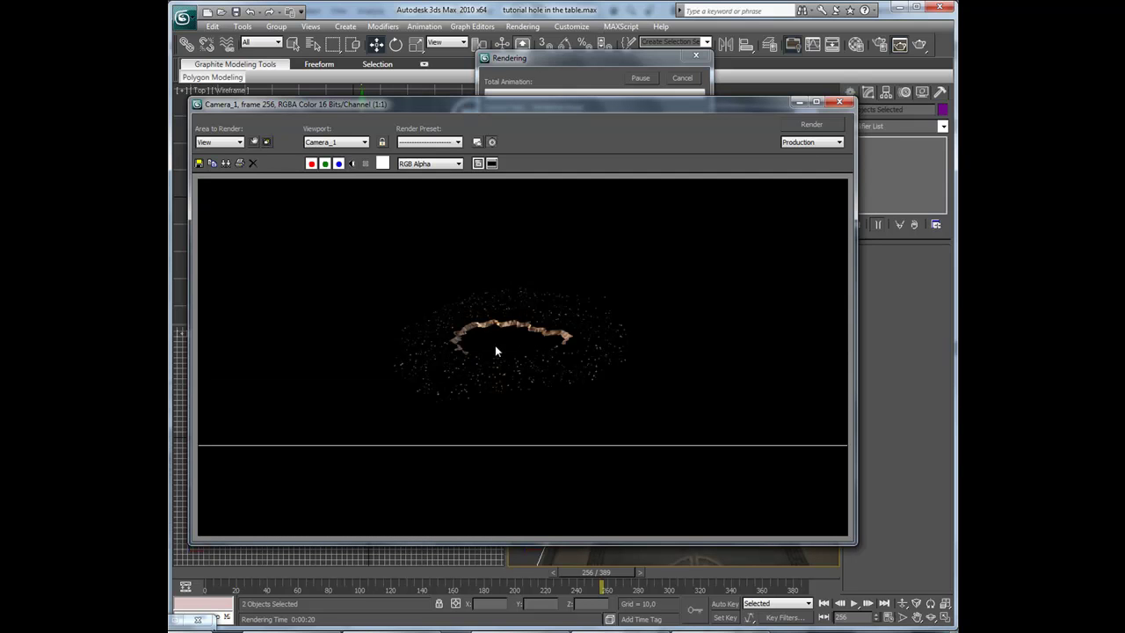
{"action": "left_click", "coordinate": [839, 104]}
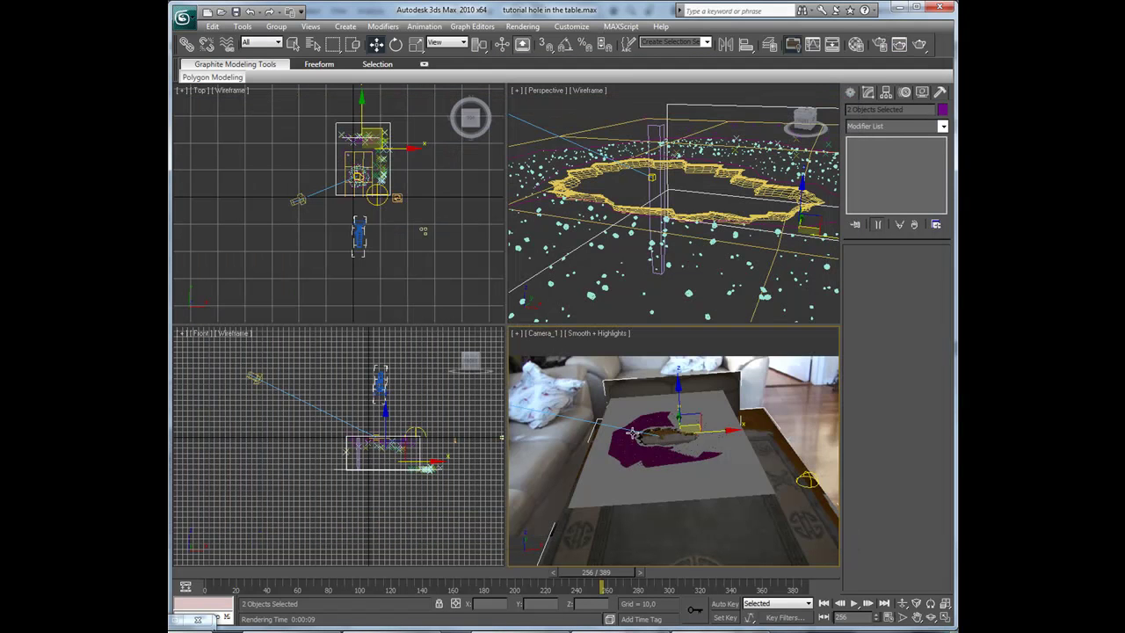
- Put Material #40 into sub-material slot 2 of the 07 - Default multi/sub-object material
{"action": "key", "text": "m"}
{"action": "left_click_drag", "start_coordinate": [817, 59], "coordinate": [600, 60]}
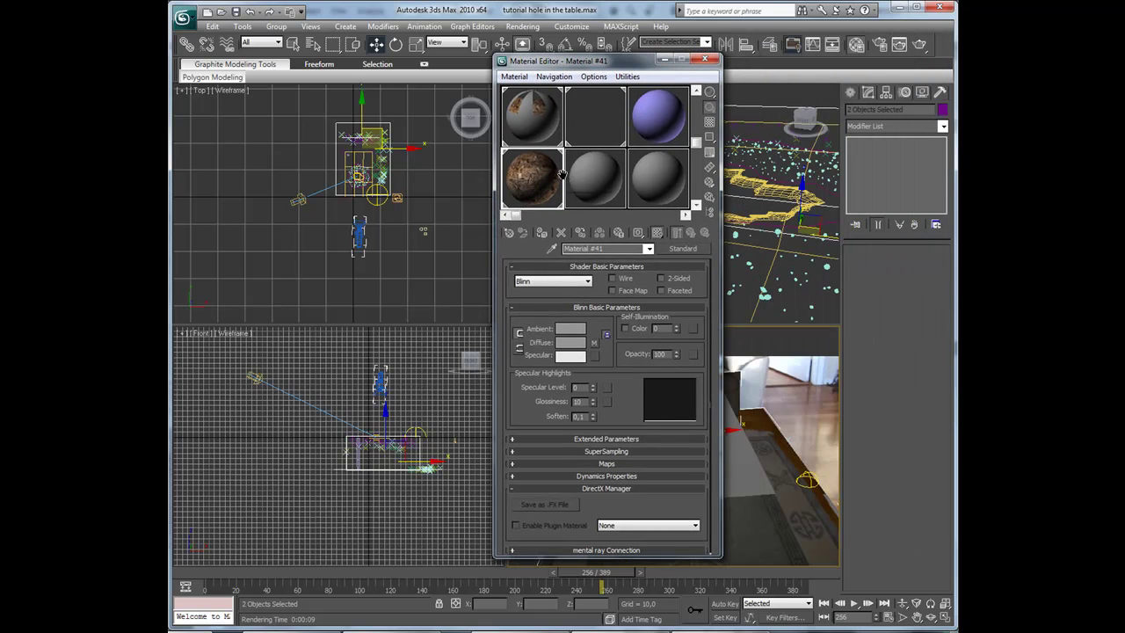
{"action": "left_click_drag", "start_coordinate": [638, 62], "coordinate": [519, 51]}
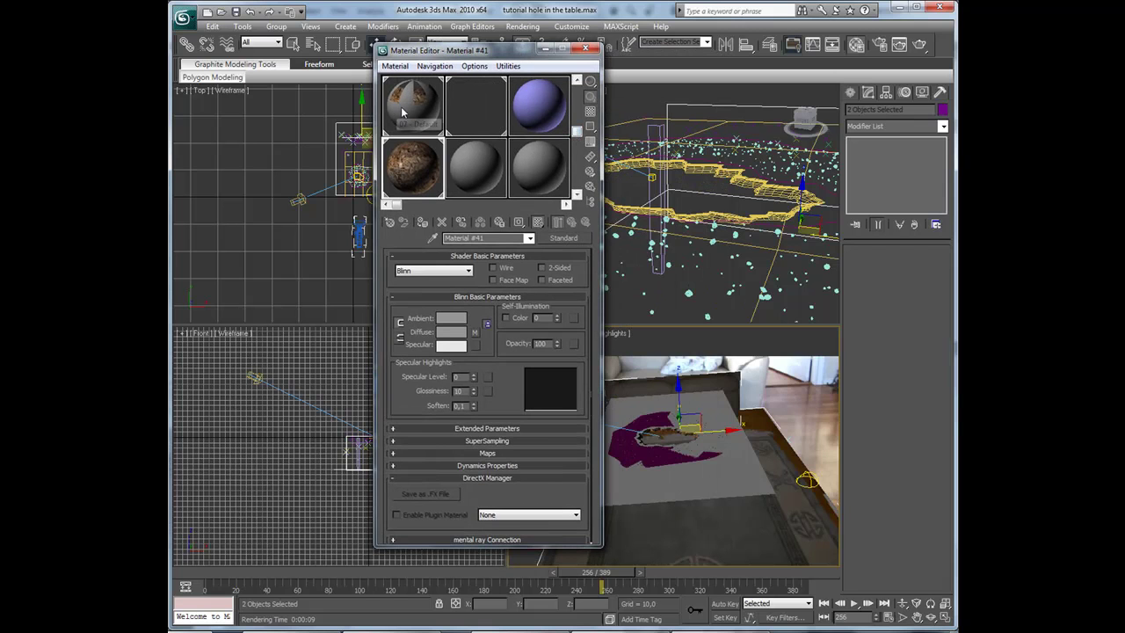
{"action": "left_click", "coordinate": [577, 132]}
{"action": "left_click_drag", "start_coordinate": [577, 136], "coordinate": [575, 169]}
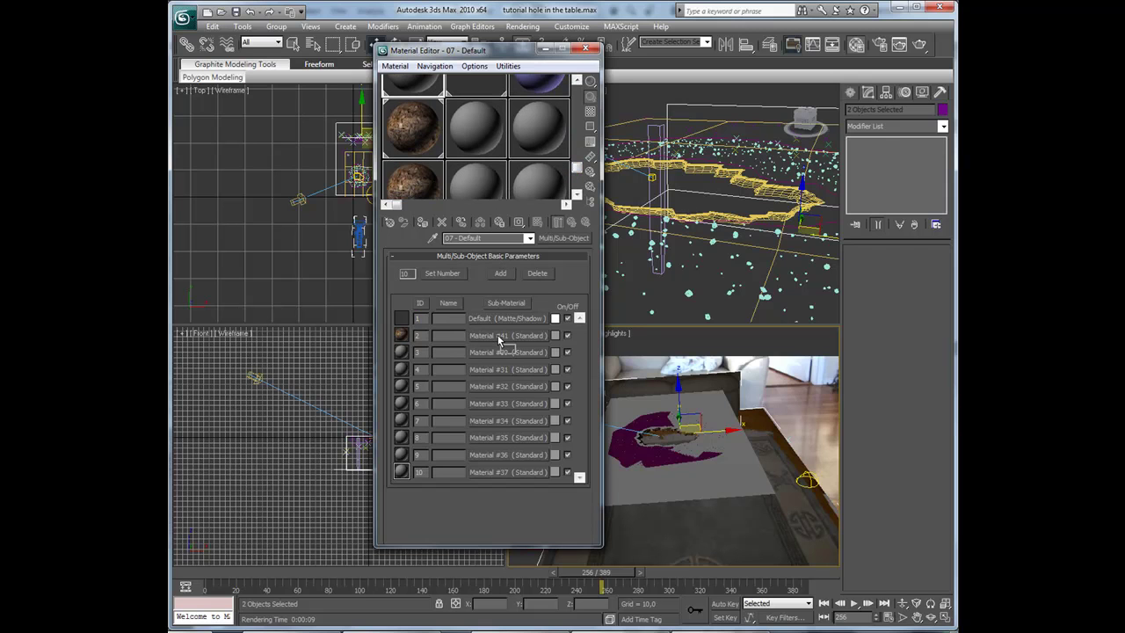
{"action": "left_click_drag", "start_coordinate": [497, 335], "coordinate": [497, 335]}
{"action": "left_click", "coordinate": [460, 339]}
- Darken Material #40's diffuse to grey 52, lower its diffuse map to 77%, and test render
{"action": "left_click", "coordinate": [410, 138]}
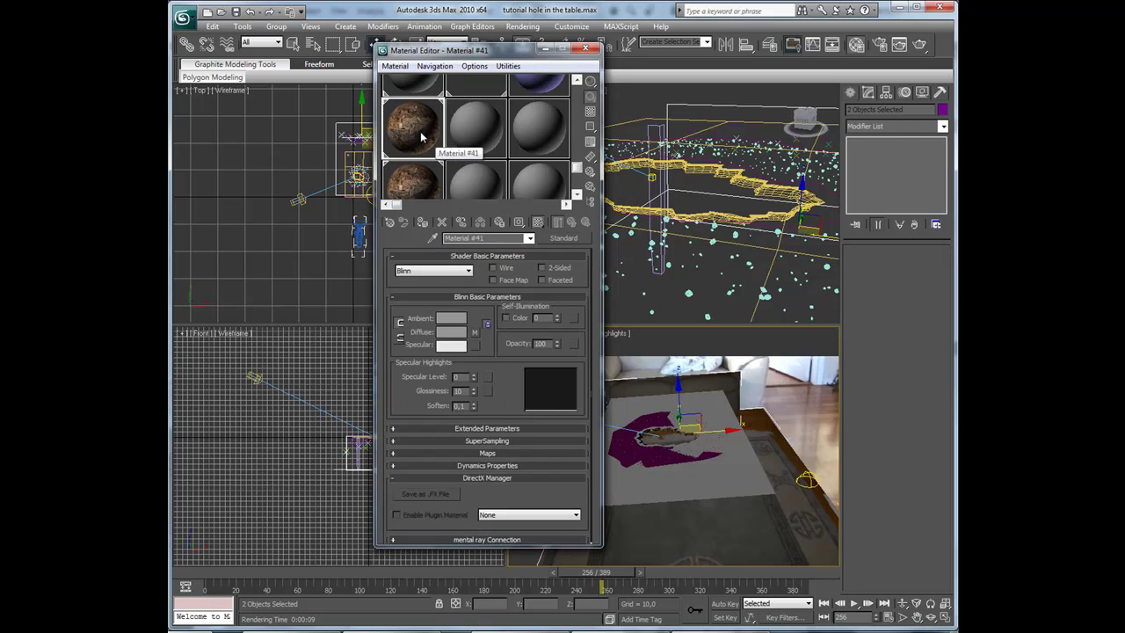
{"action": "left_click", "coordinate": [418, 183]}
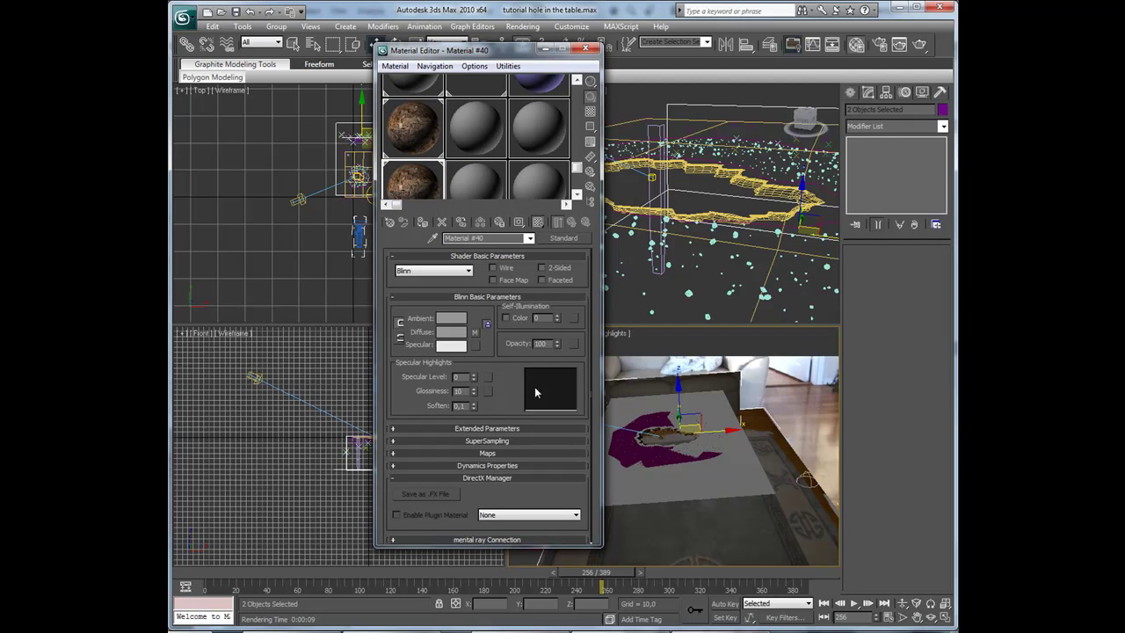
{"action": "left_click", "coordinate": [450, 331]}
{"action": "left_click_drag", "start_coordinate": [425, 139], "coordinate": [356, 159]}
{"action": "left_click", "coordinate": [374, 182]}
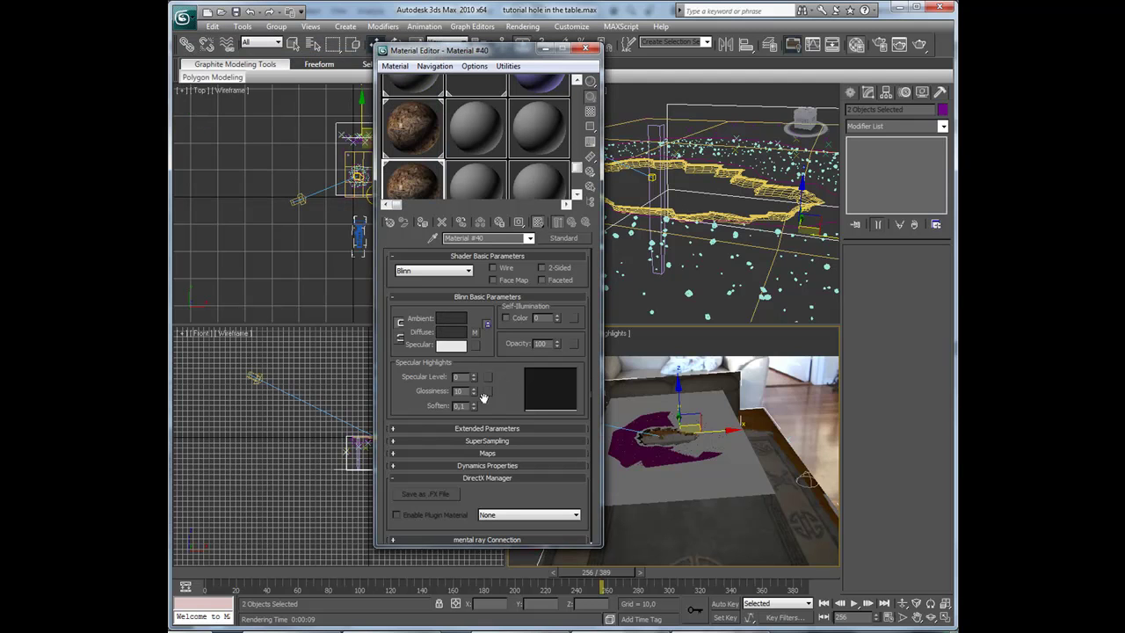
{"action": "left_click", "coordinate": [485, 451]}
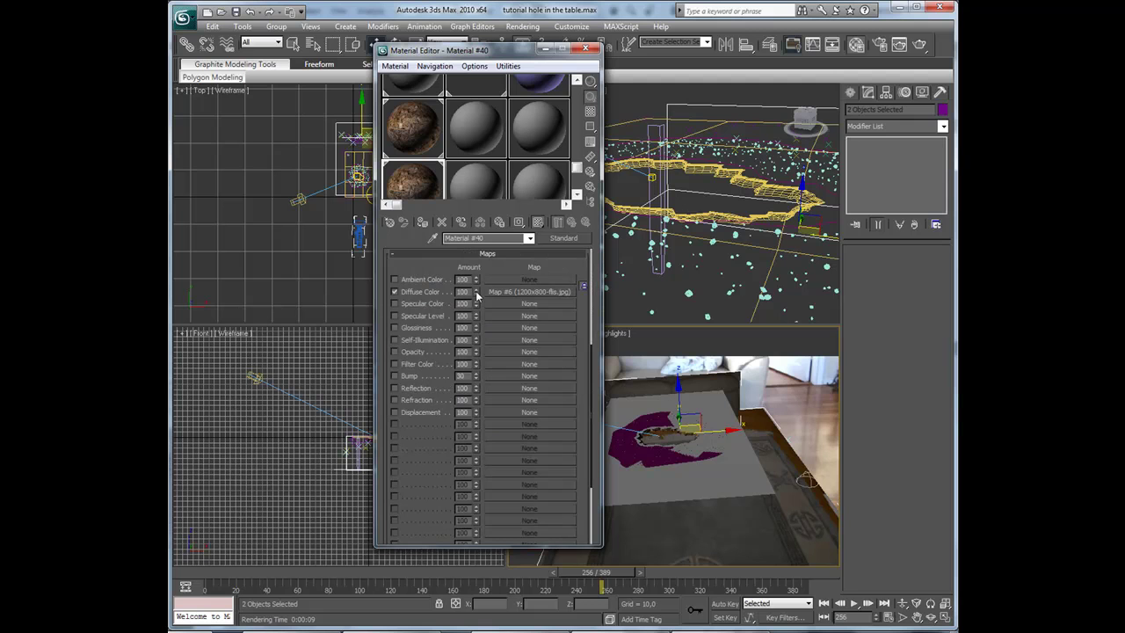
{"action": "left_click_drag", "start_coordinate": [476, 295], "coordinate": [475, 305]}
{"action": "left_click", "coordinate": [920, 44]}
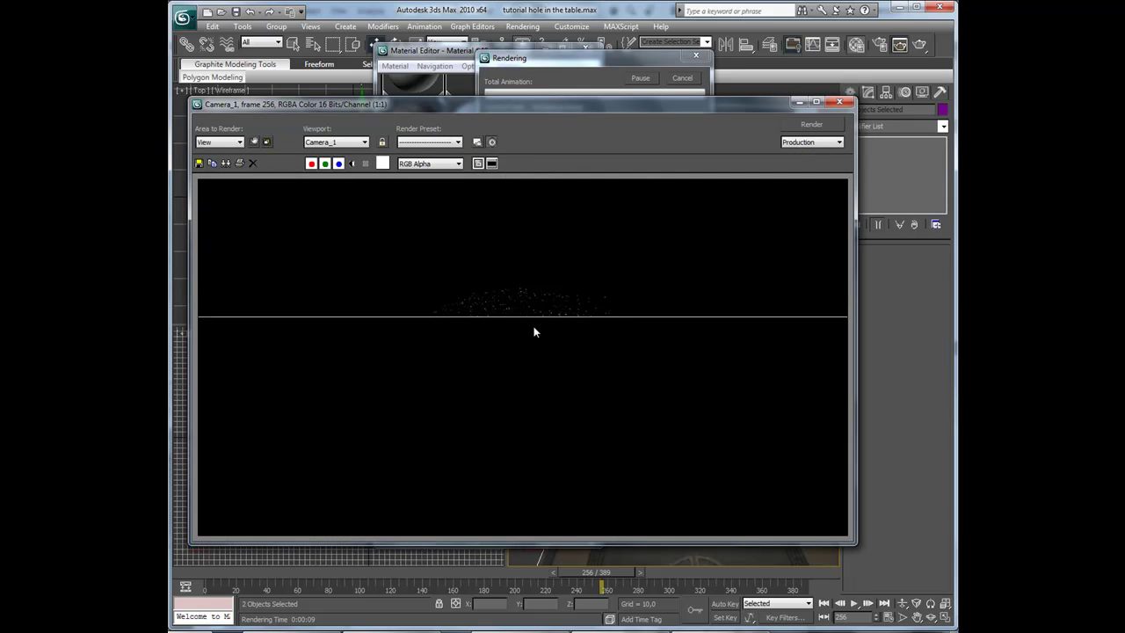
- Zoom and pan the render with its alpha channel shown to inspect the torn edge and debris
{"action": "scroll", "coordinate": [530, 334], "scroll_direction": "up", "scroll_amount": 3}
{"action": "scroll", "coordinate": [560, 358], "scroll_direction": "down", "scroll_amount": 3}
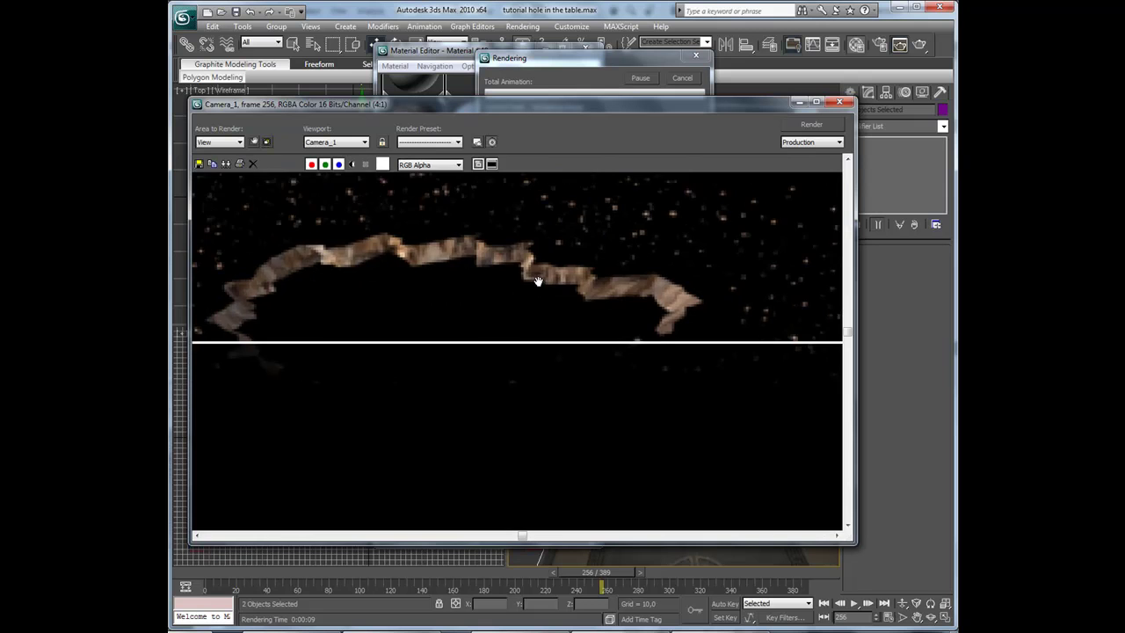
{"action": "left_click", "coordinate": [351, 165]}
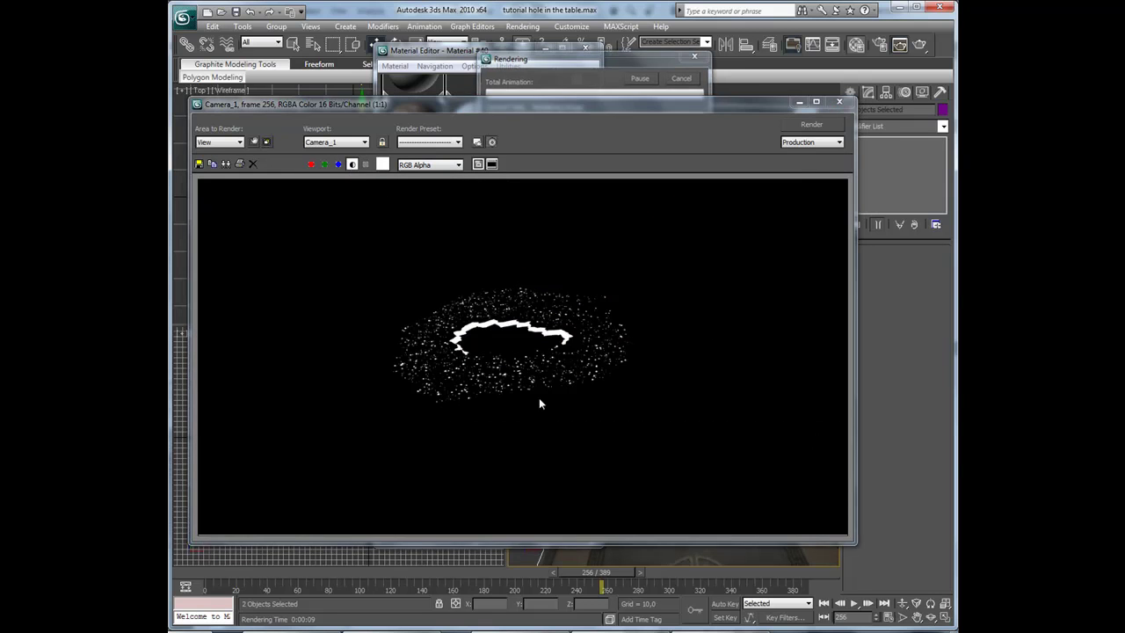
{"action": "scroll", "coordinate": [540, 395], "scroll_direction": "up", "scroll_amount": 4}
{"action": "middle_click_drag", "start_coordinate": [540, 395], "coordinate": [478, 362]}
{"action": "scroll", "coordinate": [477, 362], "scroll_direction": "down", "scroll_amount": 2}
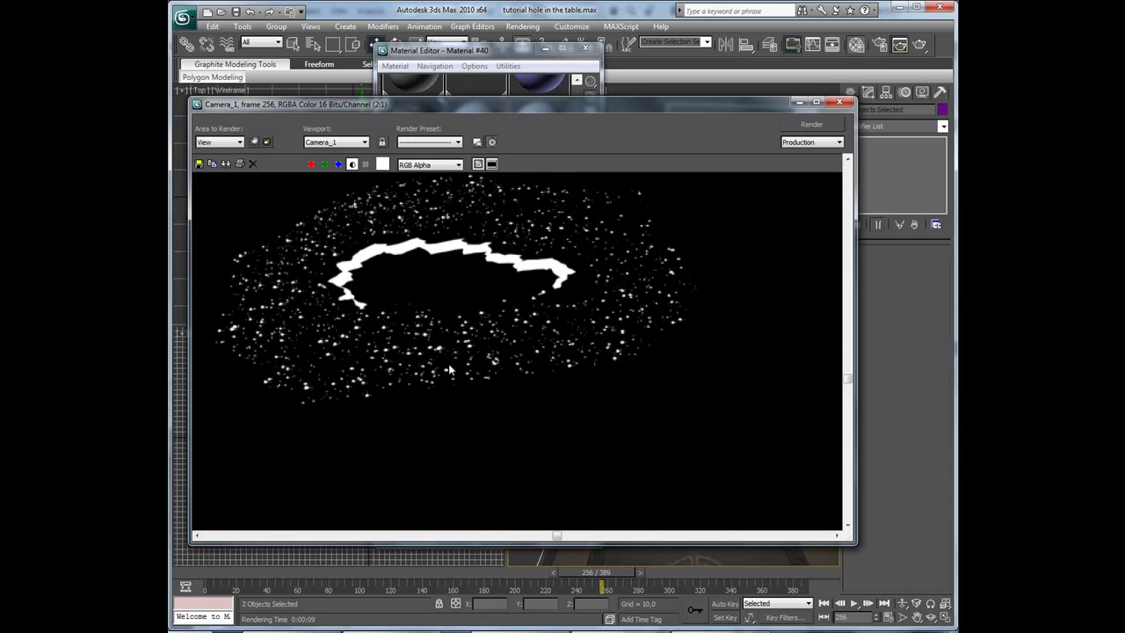
{"action": "middle_click_drag", "start_coordinate": [336, 352], "coordinate": [424, 374]}
{"action": "scroll", "coordinate": [620, 252], "scroll_direction": "down", "scroll_amount": 1}
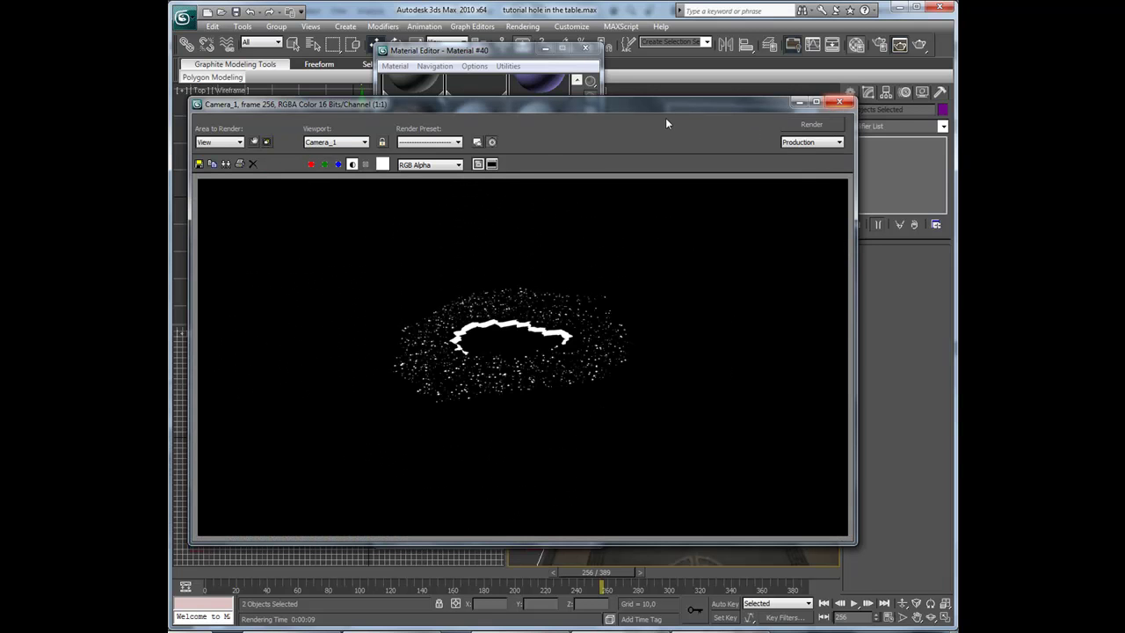
- Close the rendered frame and Material Editor, then set Render Setup to the Active Time Segment
{"action": "left_click", "coordinate": [840, 103]}
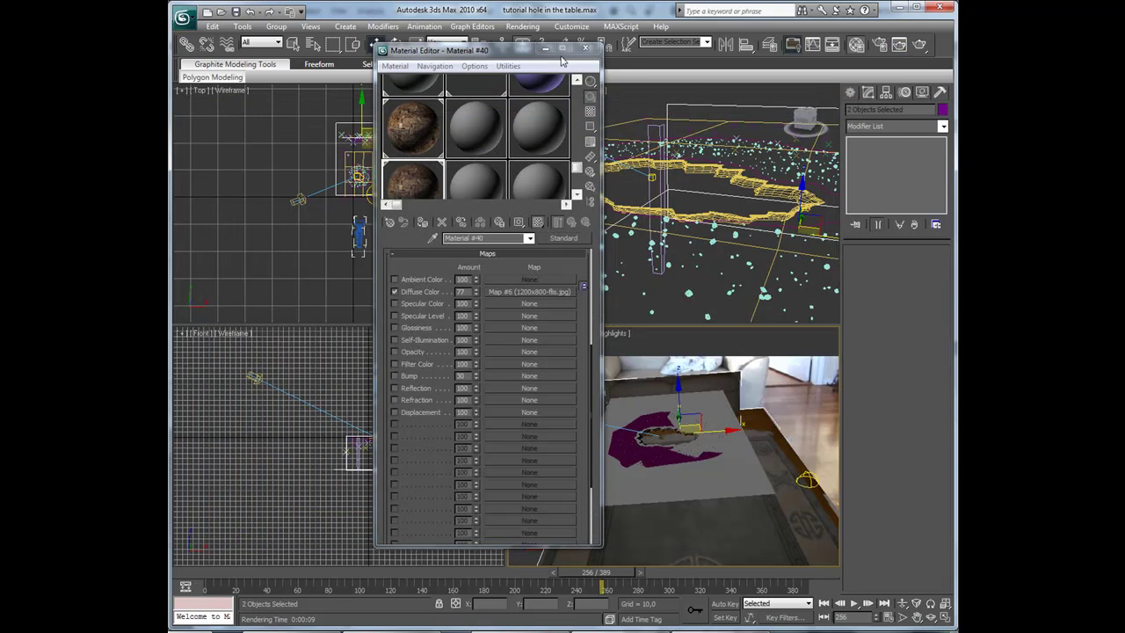
{"action": "left_click", "coordinate": [585, 50]}
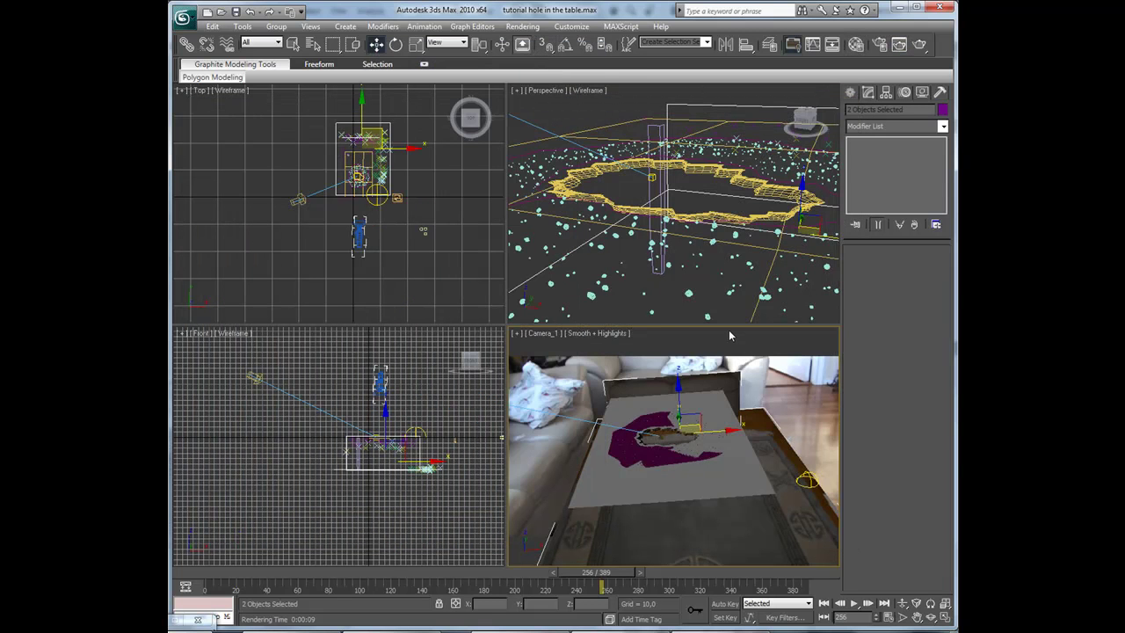
{"action": "left_click", "coordinate": [878, 46]}
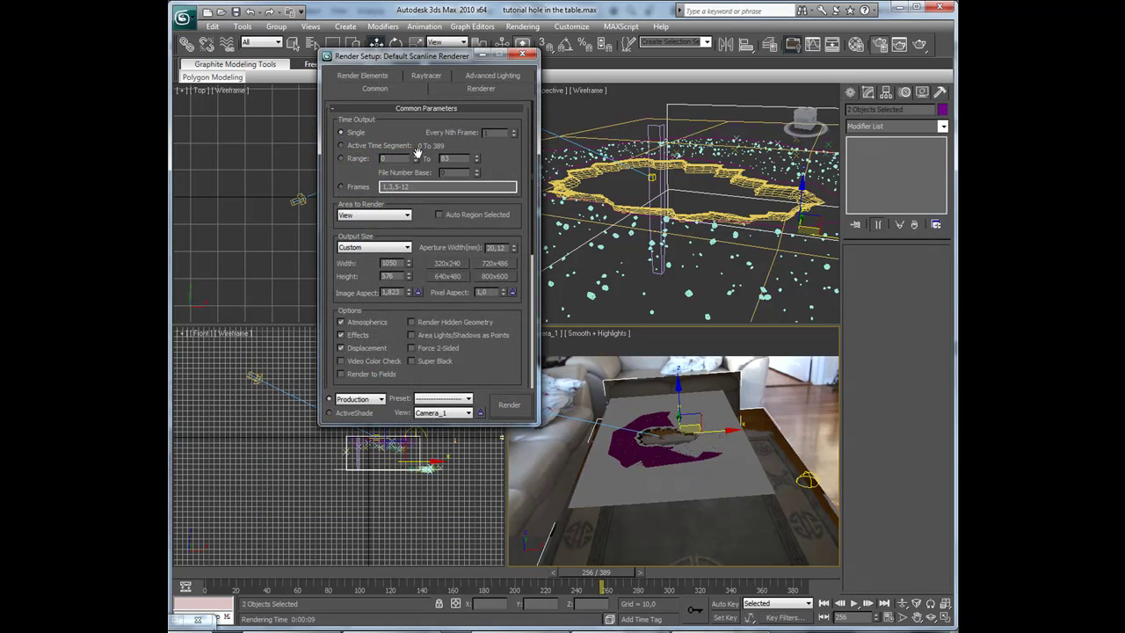
{"action": "left_click", "coordinate": [397, 147]}
{"action": "scroll", "coordinate": [495, 149], "scroll_direction": "down", "scroll_amount": 1}
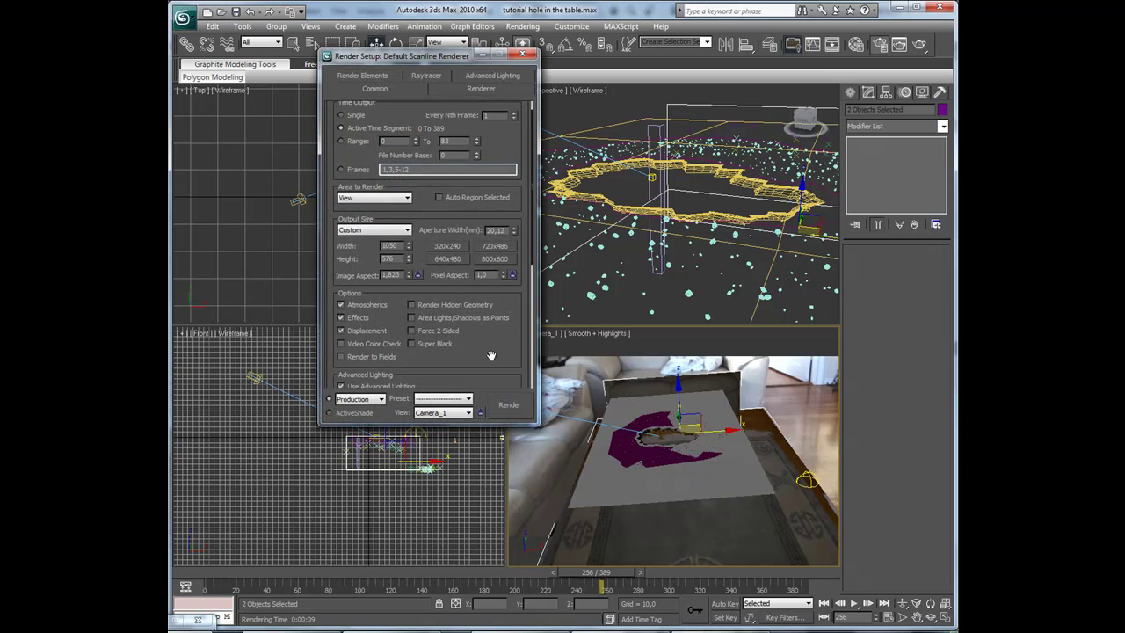
{"action": "scroll", "coordinate": [491, 356], "scroll_direction": "down", "scroll_amount": 5}
- Keep Camera_1 as the rendered view and choose the render output file location
{"action": "left_click", "coordinate": [451, 419]}
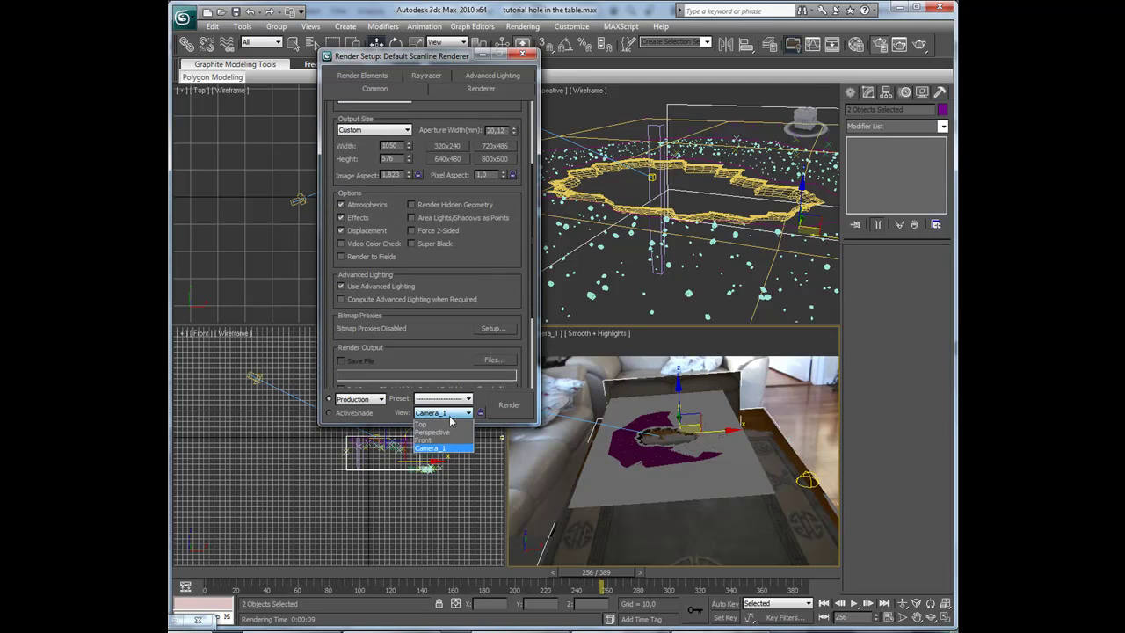
{"action": "left_click", "coordinate": [435, 425]}
{"action": "scroll", "coordinate": [494, 264], "scroll_direction": "up", "scroll_amount": 2}
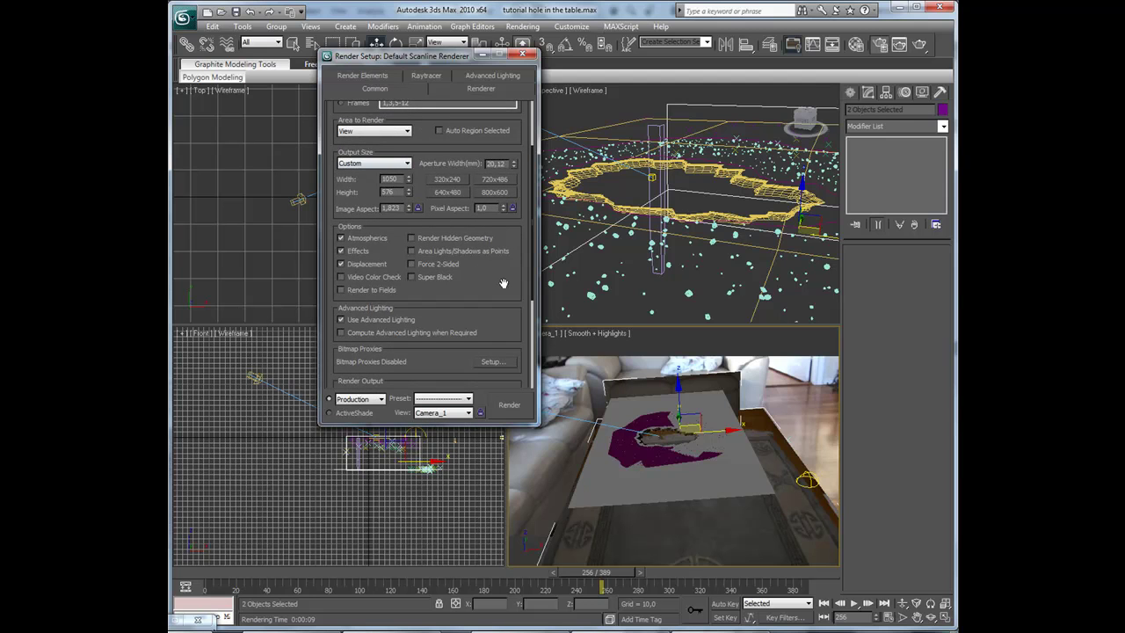
{"action": "scroll", "coordinate": [502, 284], "scroll_direction": "down", "scroll_amount": 8}
{"action": "left_click", "coordinate": [491, 238]}
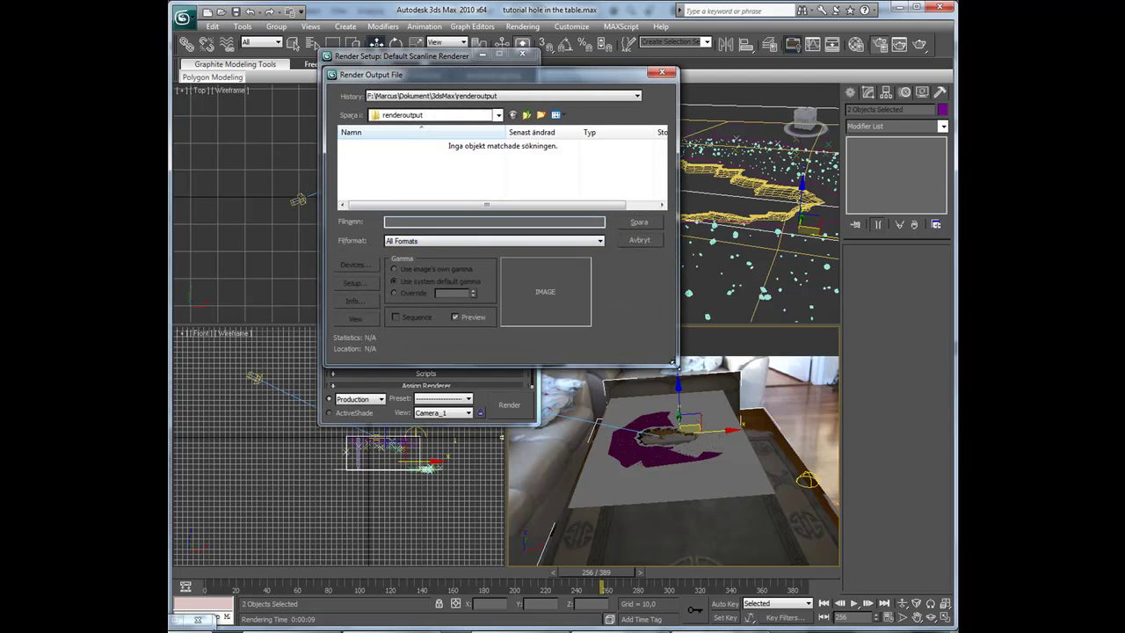
- Enlarge the save dialog and navigate to the 'TUTORIAL hål i bordet' project folder under Filmer
{"action": "left_click_drag", "start_coordinate": [676, 363], "coordinate": [765, 501]}
{"action": "left_click", "coordinate": [527, 115]}
{"action": "left_click", "coordinate": [528, 114]}
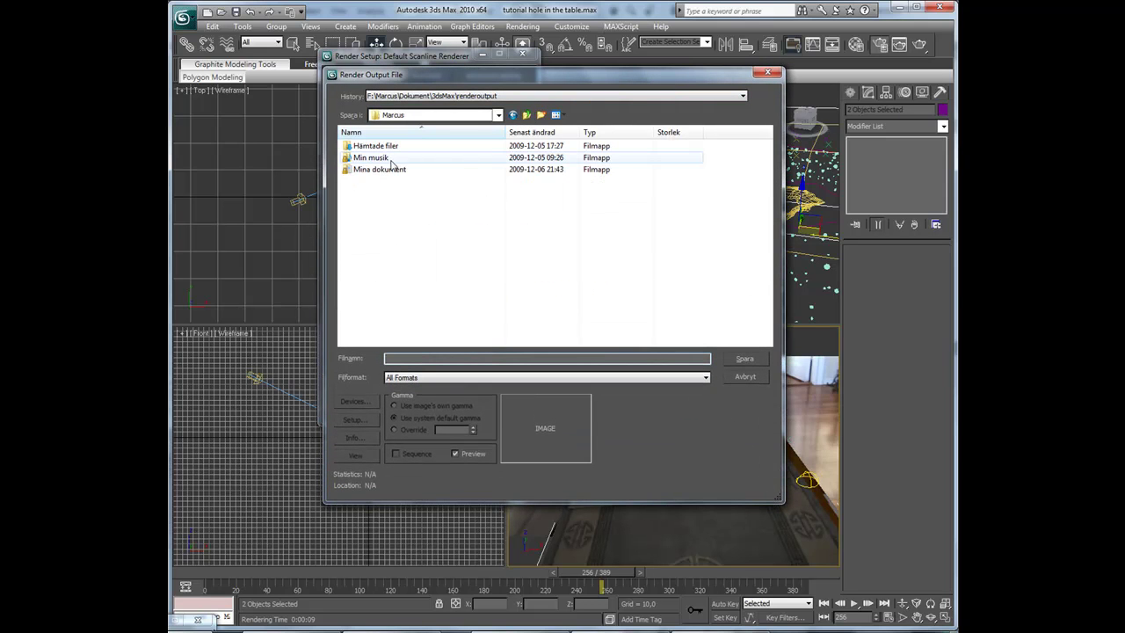
{"action": "left_click", "coordinate": [527, 114]}
{"action": "left_click", "coordinate": [528, 115]}
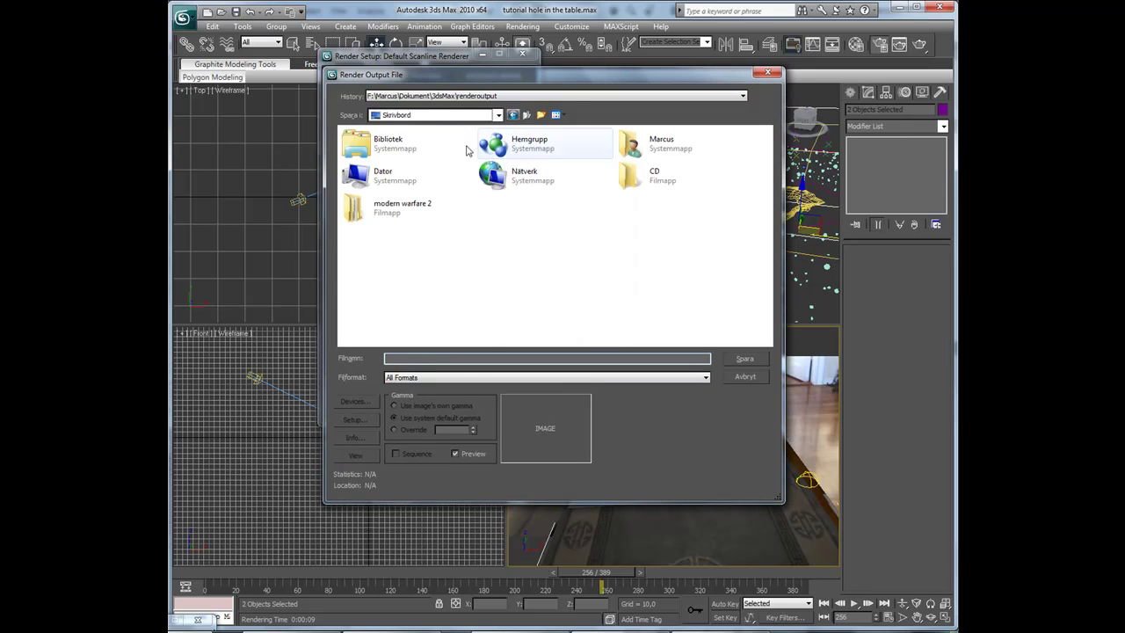
{"action": "double_click", "coordinate": [360, 144]}
{"action": "double_click", "coordinate": [625, 143]}
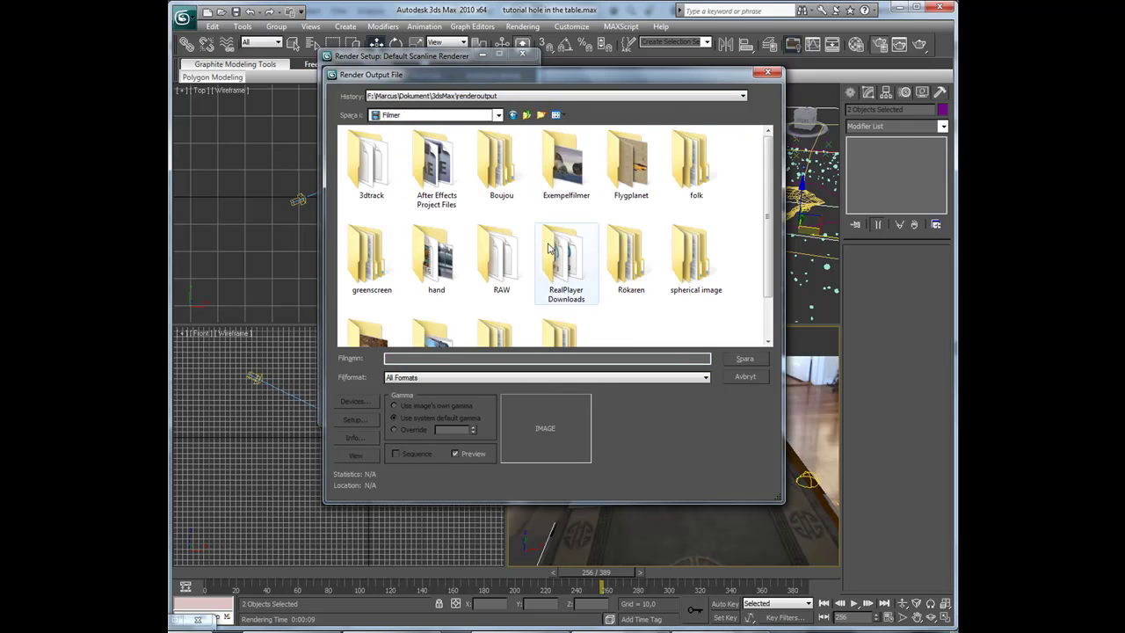
{"action": "scroll", "coordinate": [544, 264], "scroll_direction": "down", "scroll_amount": 2}
{"action": "double_click", "coordinate": [357, 335]}
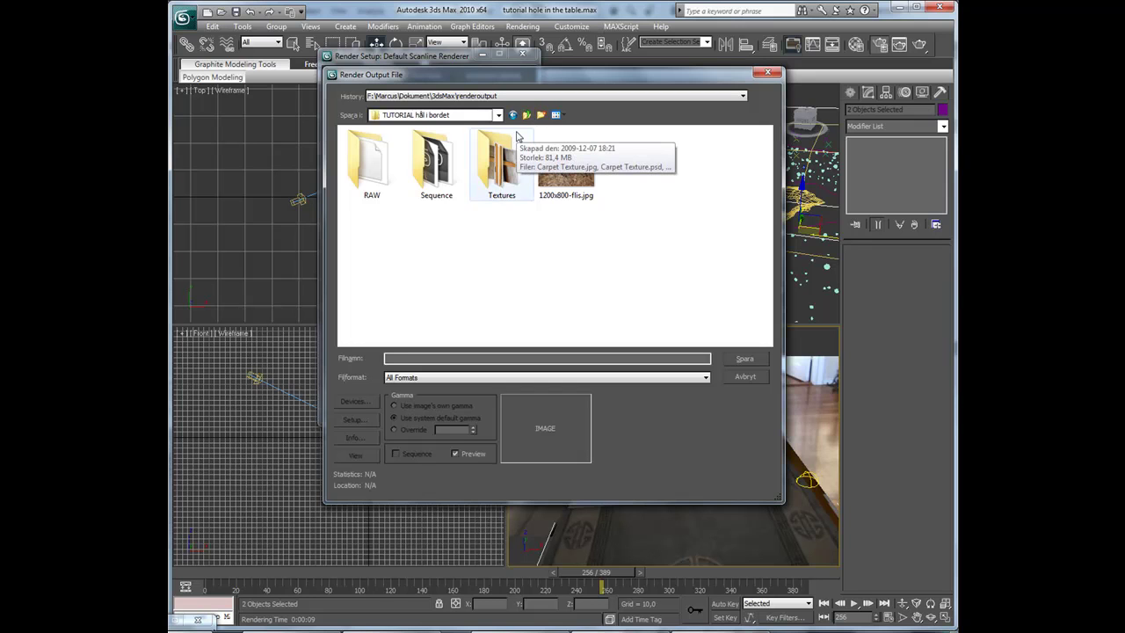
- Create a Renders folder with a HOLE folder inside it
{"action": "left_click", "coordinate": [542, 115]}
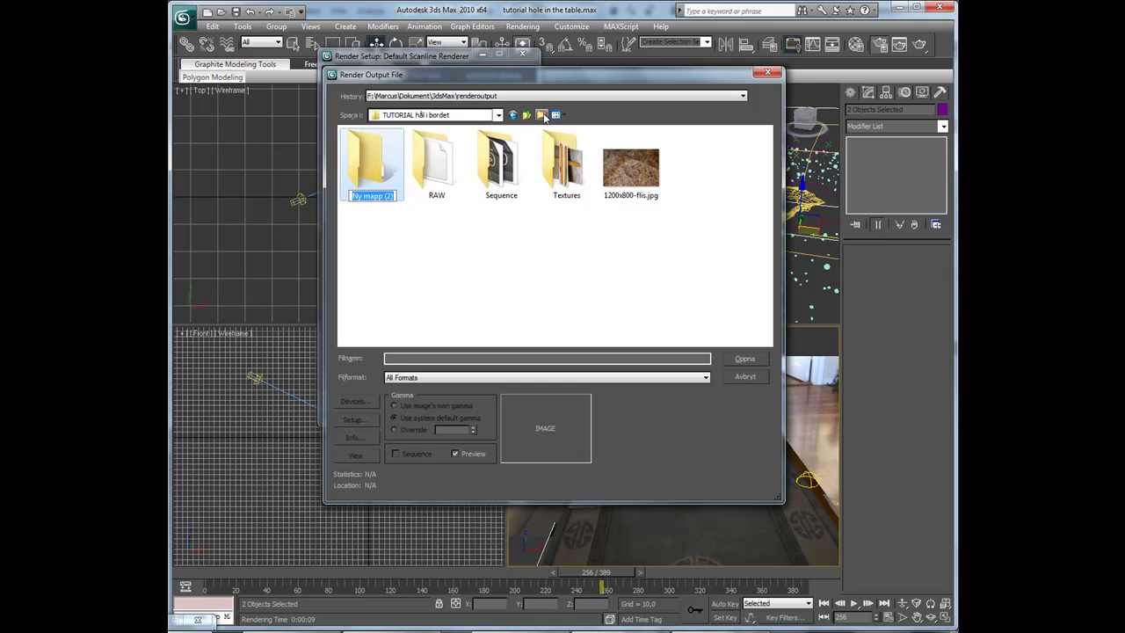
{"action": "type", "text": "Renders"}
{"action": "key", "text": "Return"}
{"action": "key", "text": "Return"}
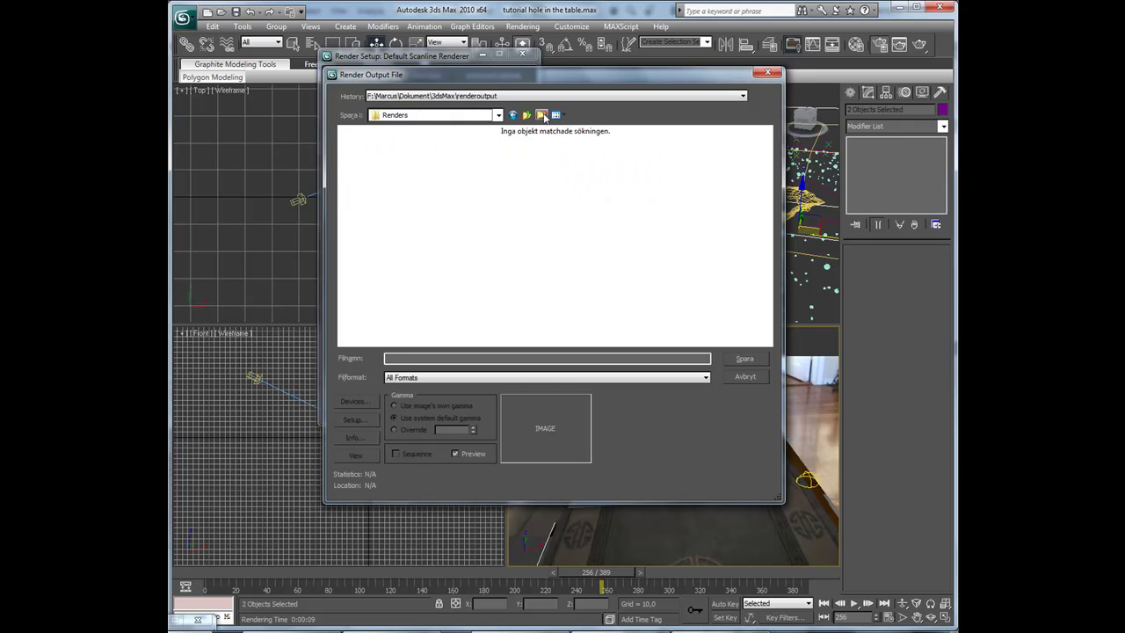
{"action": "left_click", "coordinate": [543, 115]}
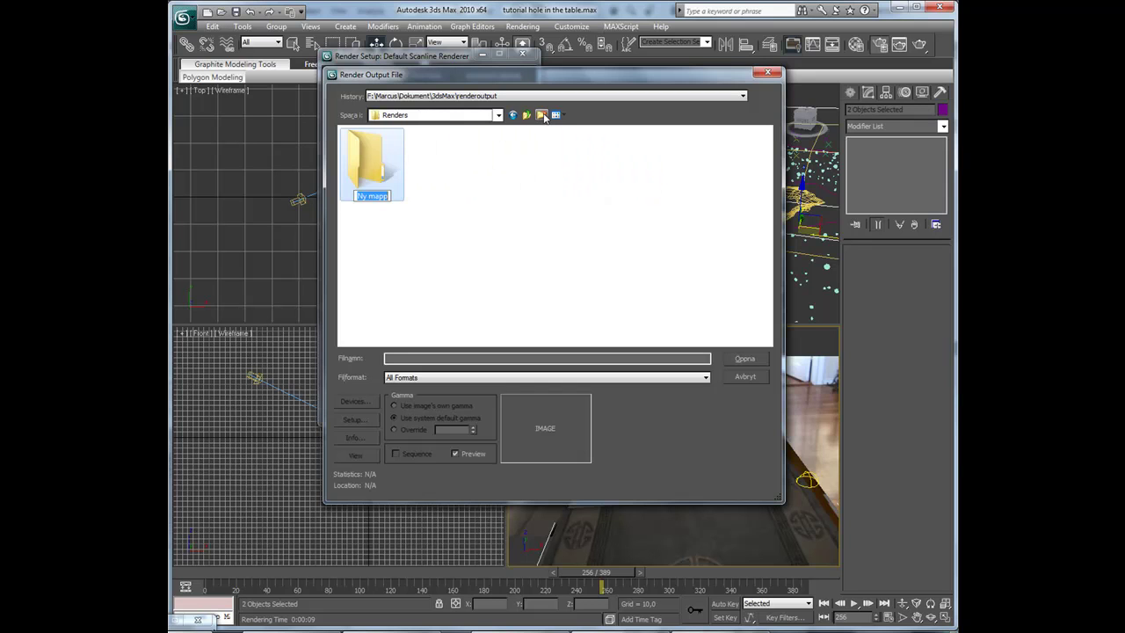
{"action": "type", "text": "HOLE"}
{"action": "key", "text": "Return"}
{"action": "key", "text": "Return"}
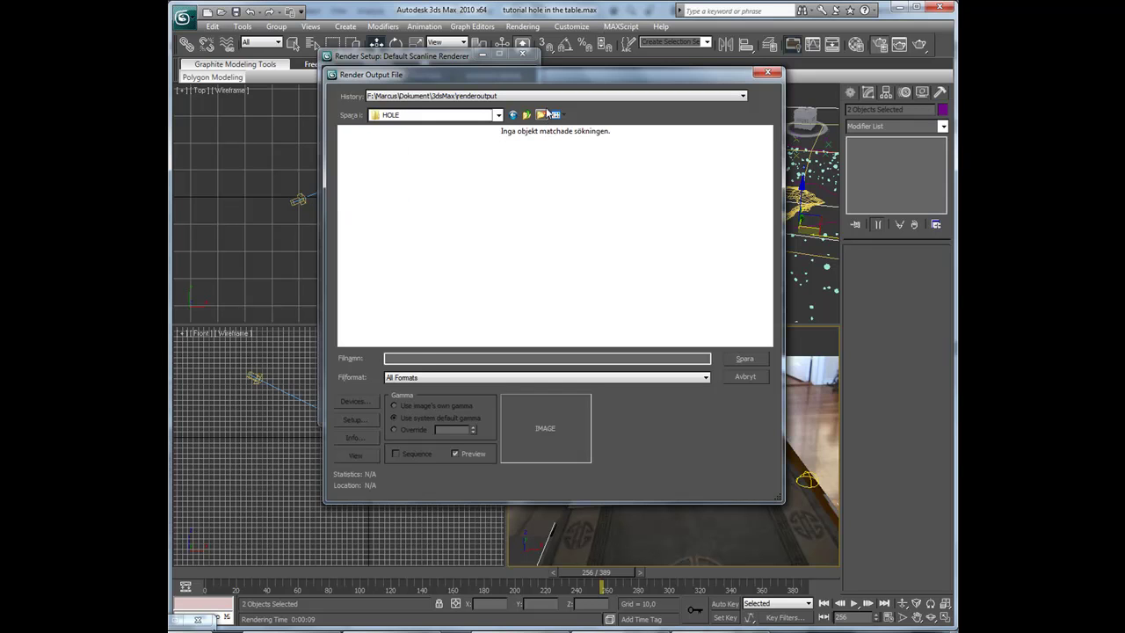
- Save the output as hole in PNG format with the alpha channel enabled
{"action": "left_click", "coordinate": [422, 358]}
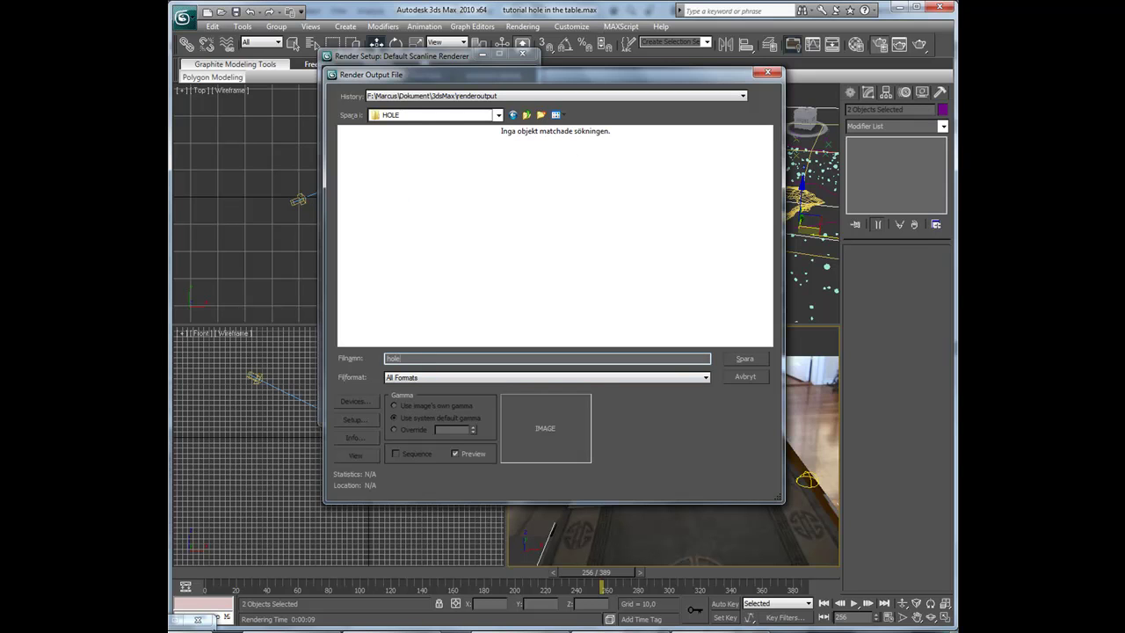
{"action": "left_click", "coordinate": [489, 379]}
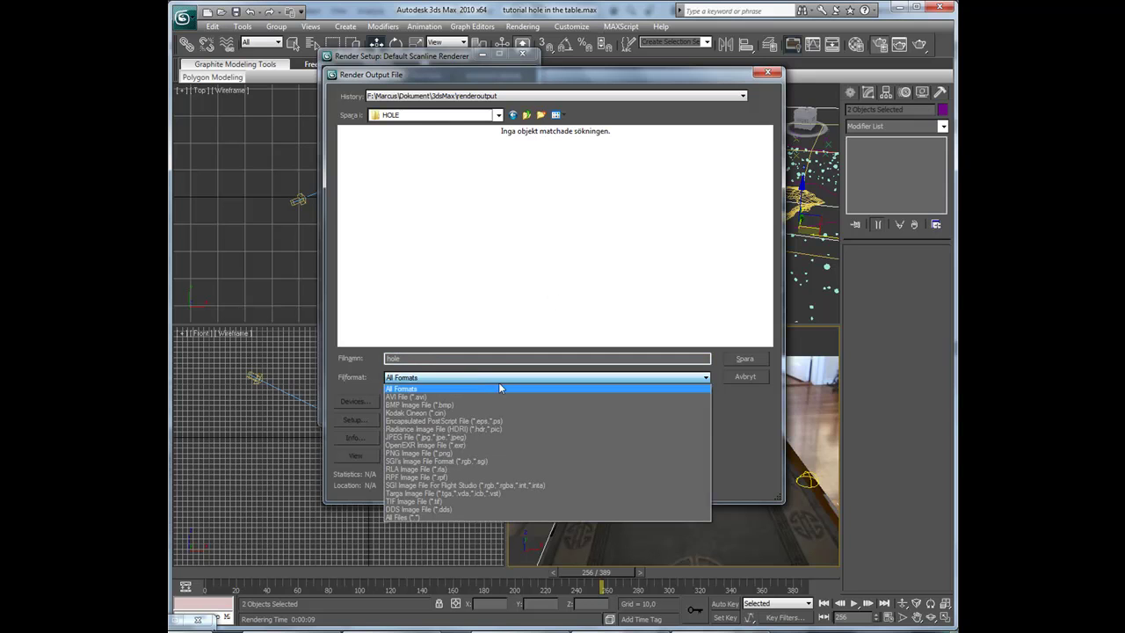
{"action": "left_click", "coordinate": [437, 452]}
{"action": "left_click", "coordinate": [745, 359]}
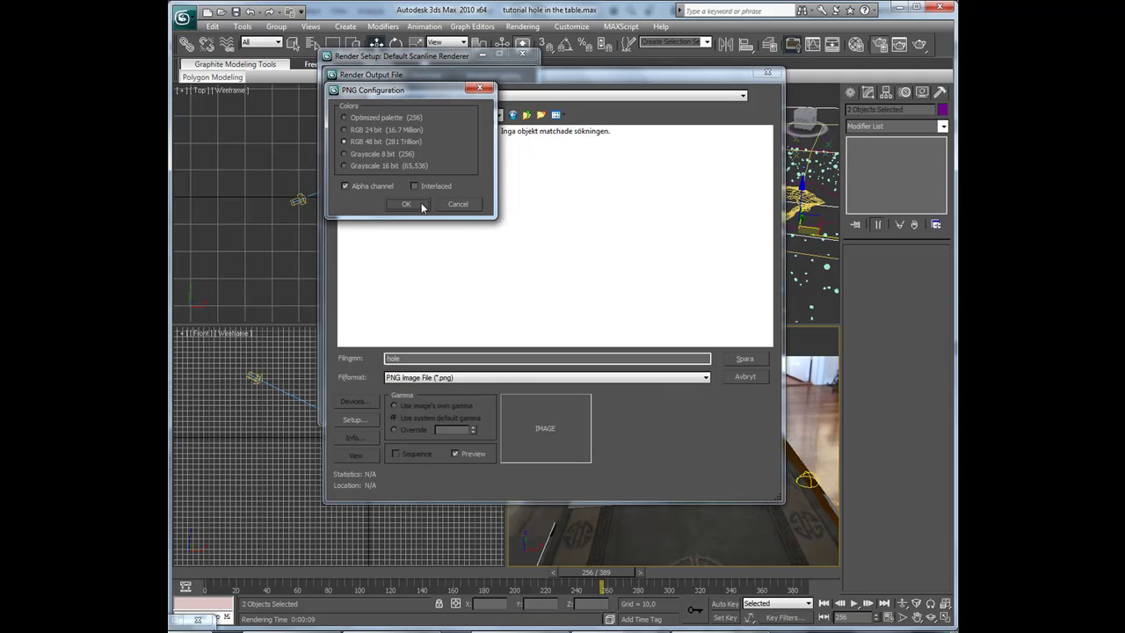
{"action": "left_click", "coordinate": [406, 204]}
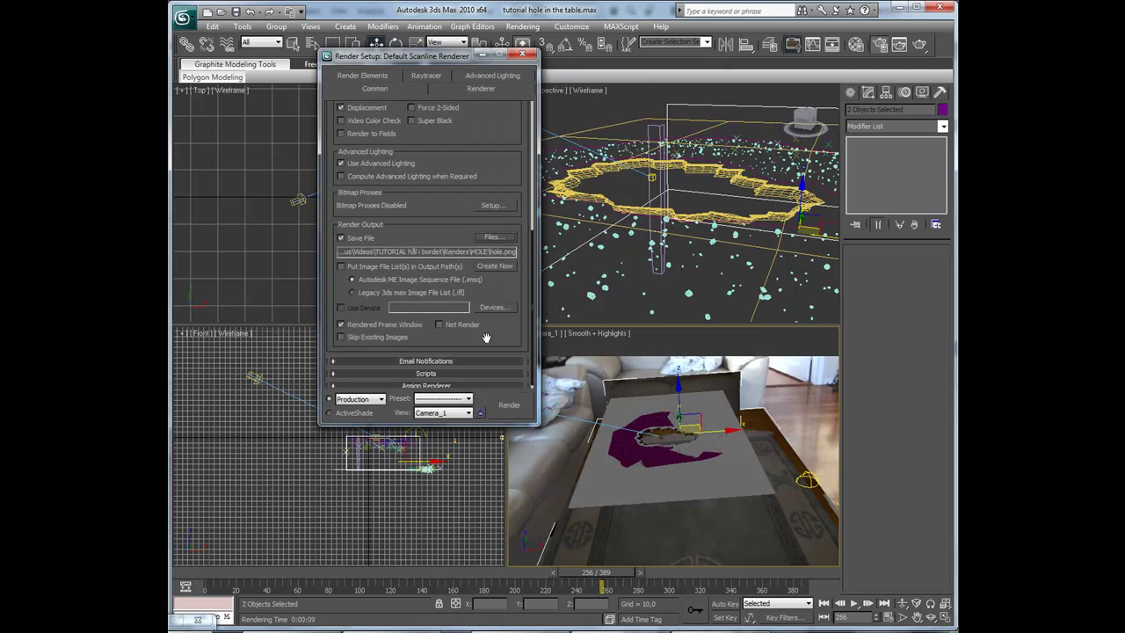